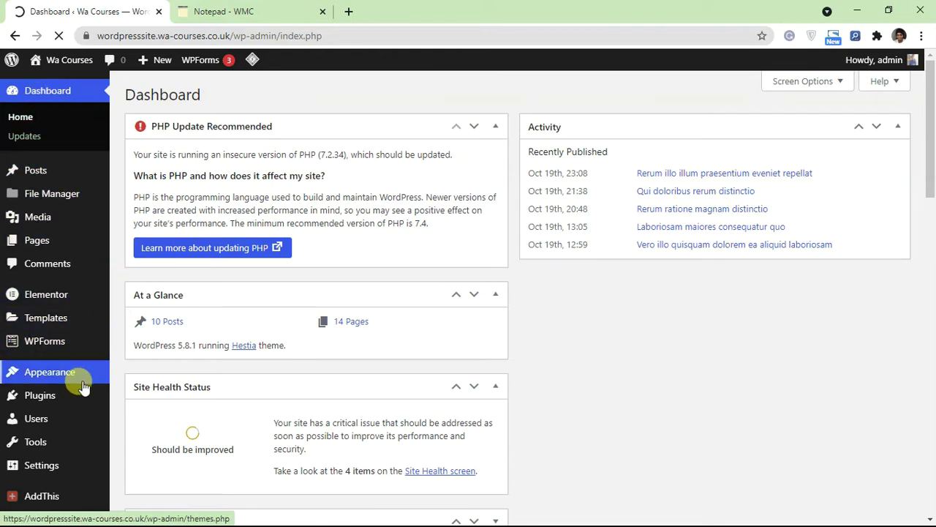
Step: Search the plugin directory for 'ninja form' and install Ninja Forms Contact Form
mouse_move(58, 342)
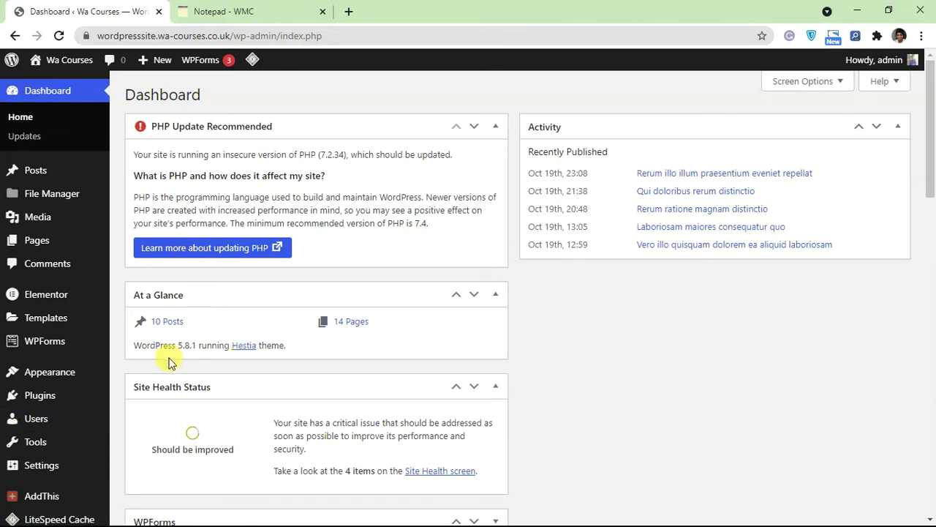
mouse_move(15, 395)
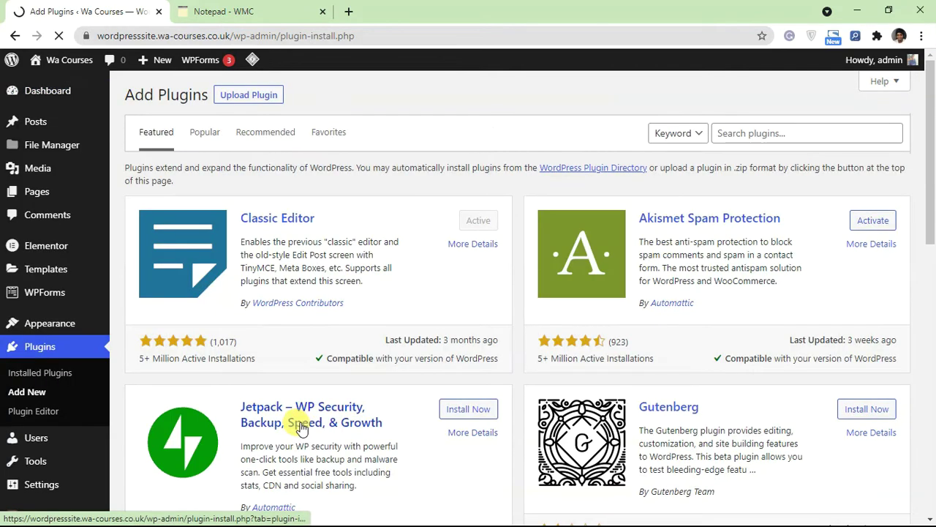
left_click(729, 136)
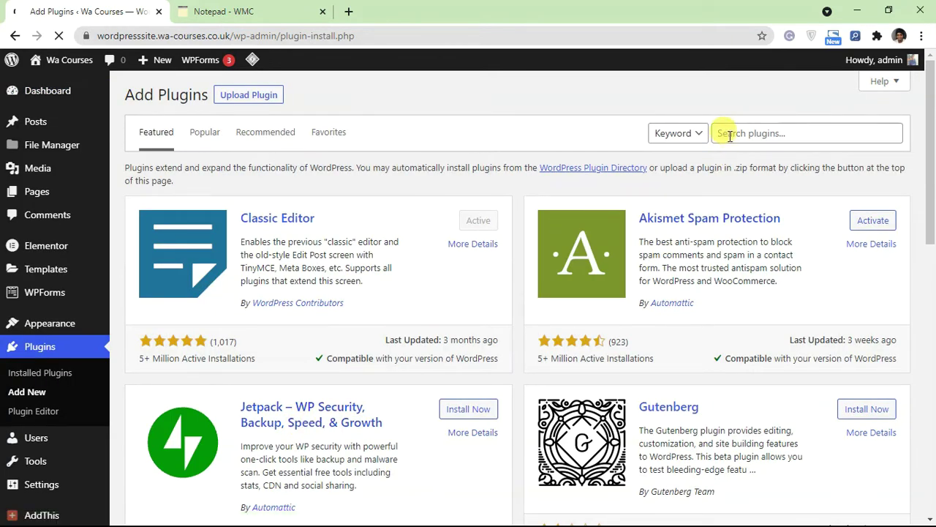
type("r")
type("in")
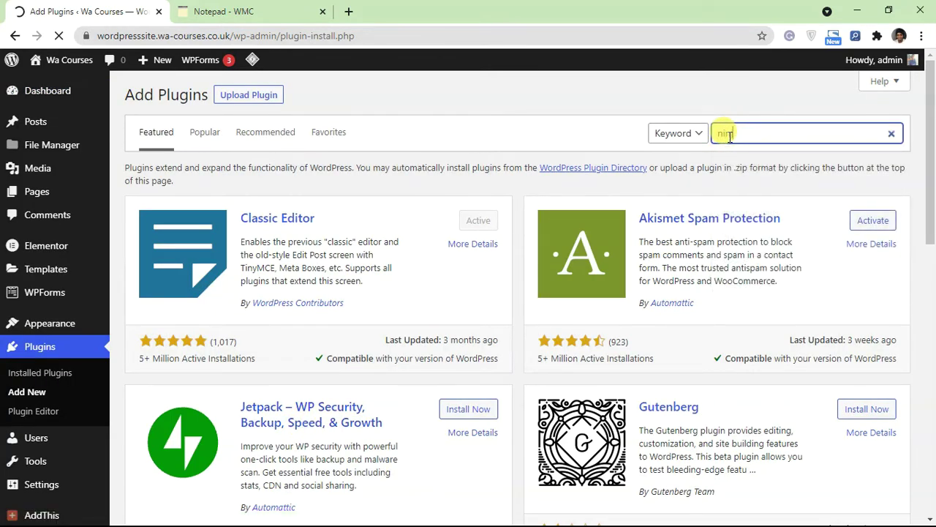
type("ja ")
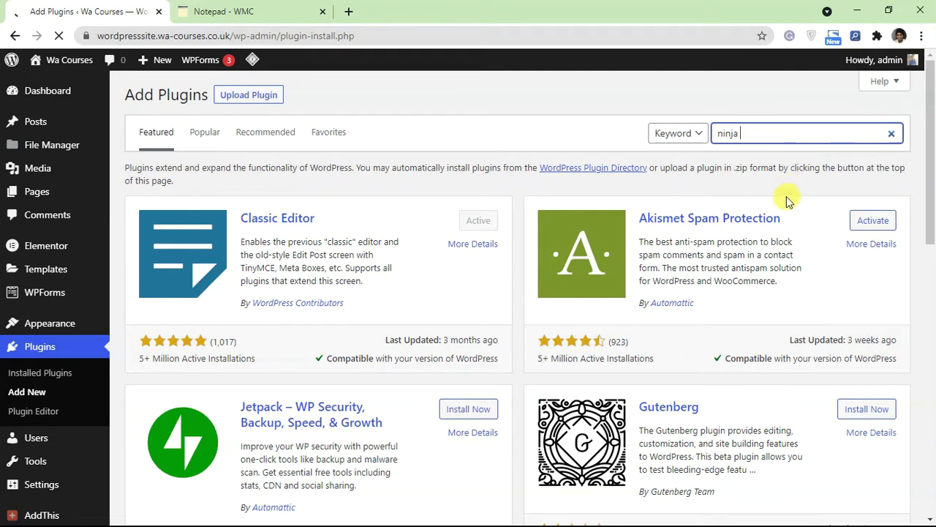
type("form")
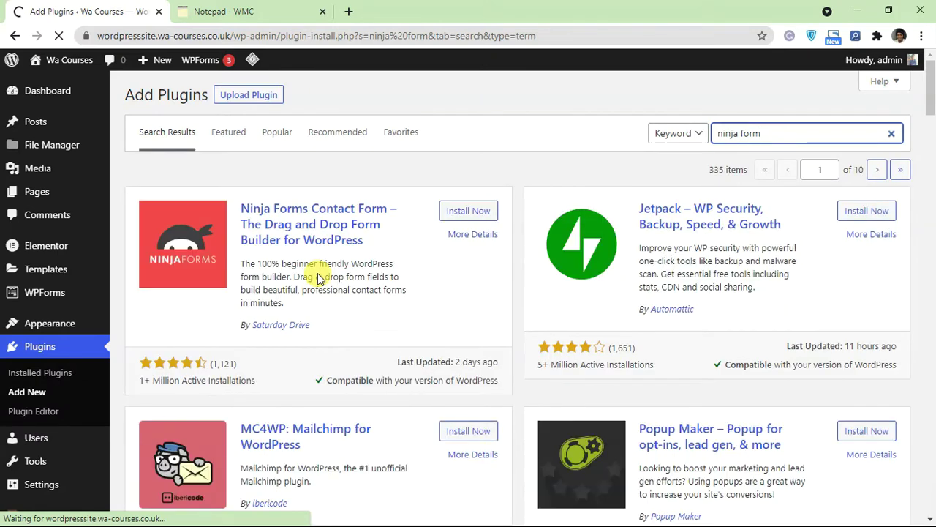
left_click(463, 210)
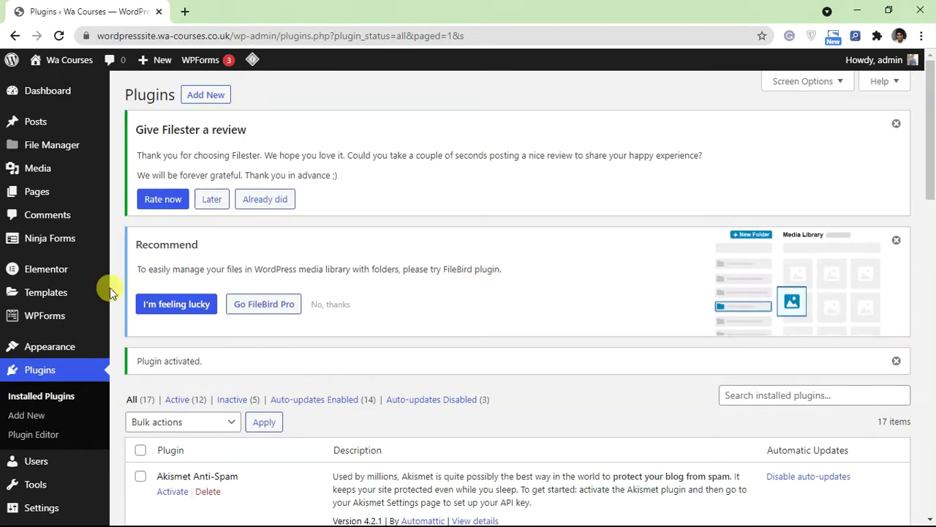
Step: Open the Ninja Forms dashboard and answer NOT NOW to the 'Help make Ninja Forms better!' prompt
scroll(219, 292, "down", 2)
mouse_move(72, 476)
scroll(271, 202, "up", 2)
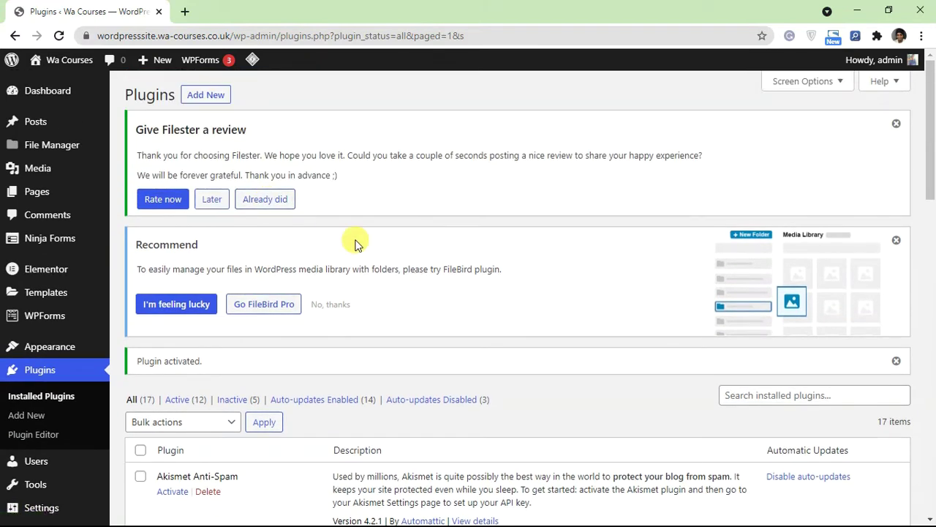
mouse_move(44, 247)
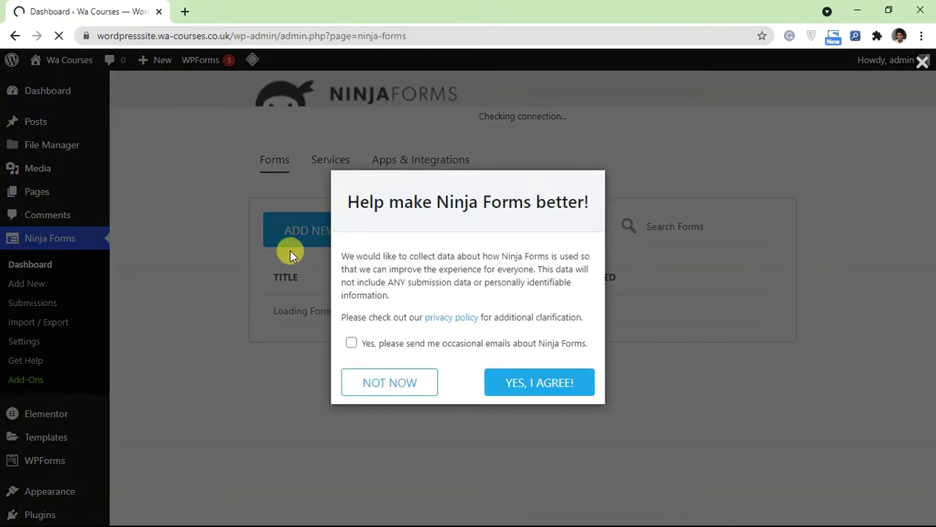
left_click(385, 382)
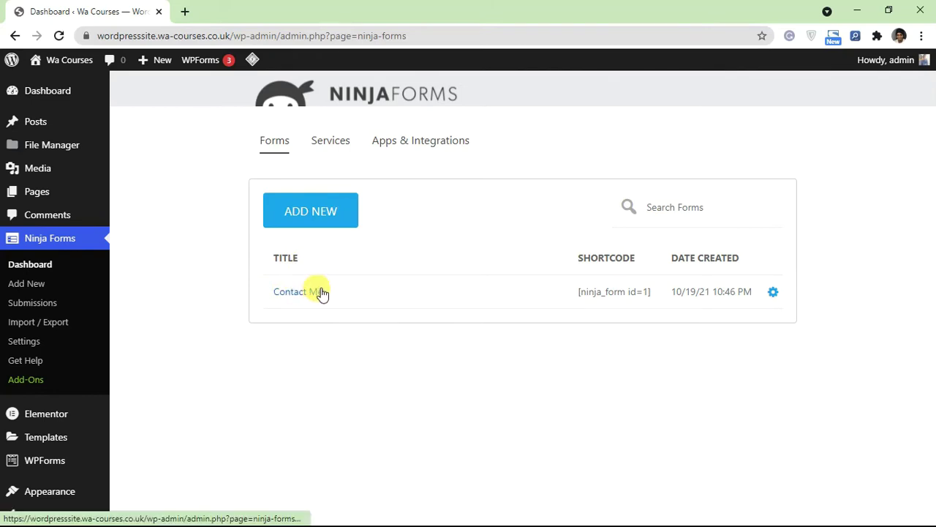
Step: Add a new form built from the Contact Us template card
left_click(319, 223)
scroll(302, 268, "down", 1)
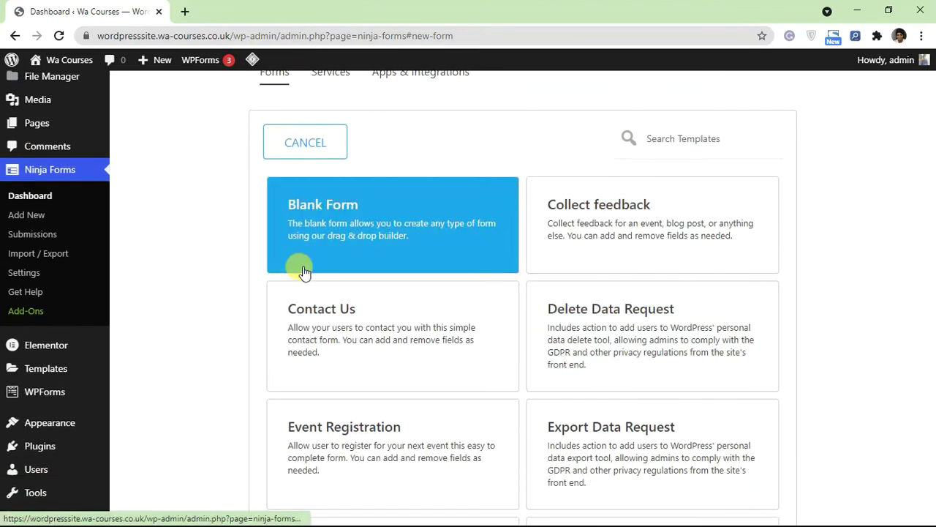
scroll(638, 297, "down", 3)
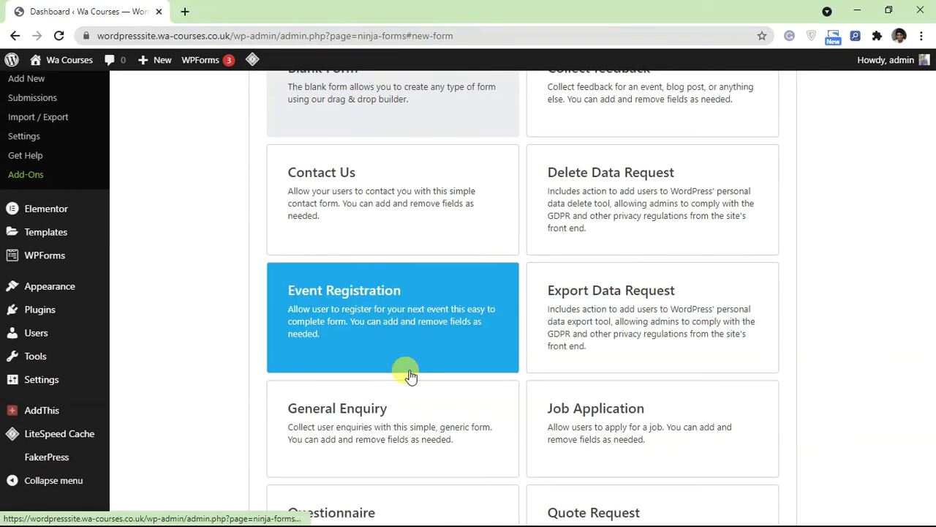
scroll(405, 370, "up", 3)
scroll(333, 345, "down", 1)
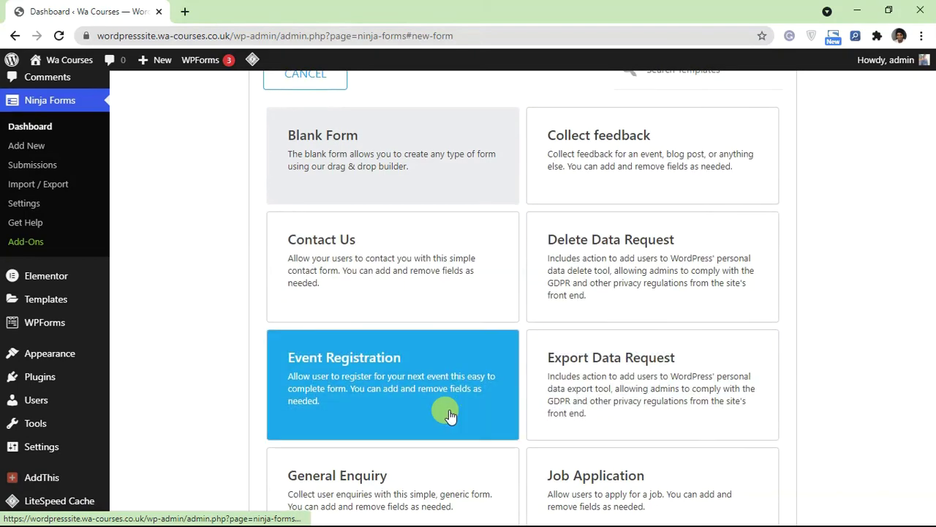
scroll(446, 398, "down", 2)
scroll(335, 306, "up", 2)
left_click(331, 288)
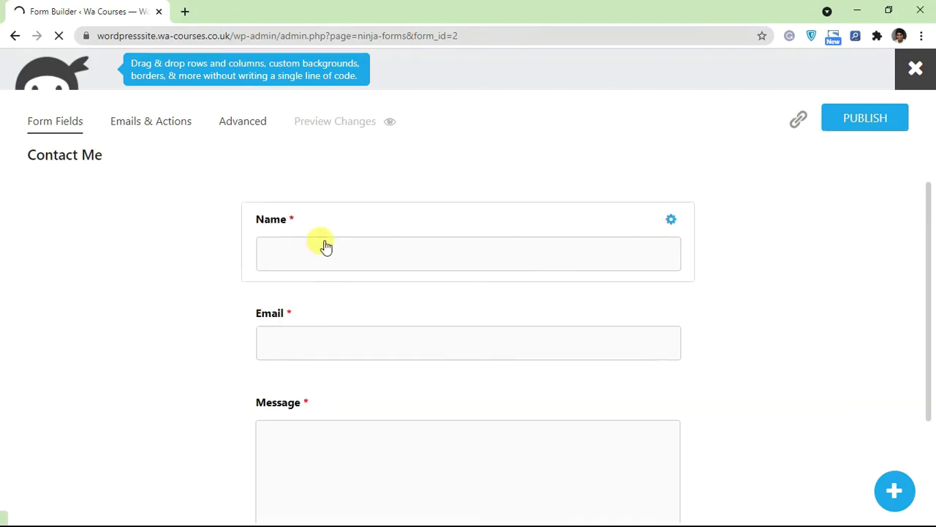
Step: Drag First Name and Last Name fields from User Information into the form below Name
scroll(326, 248, "down", 2)
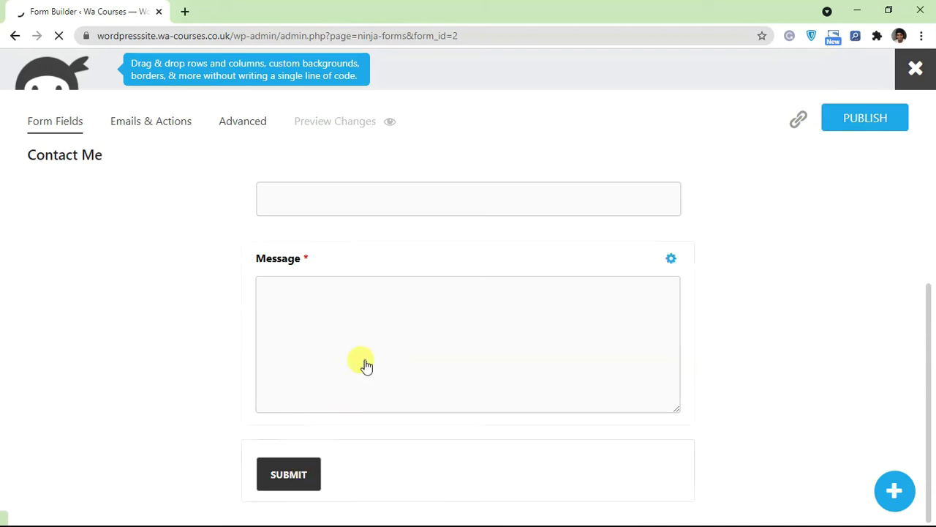
scroll(366, 366, "up", 2)
left_click(882, 492)
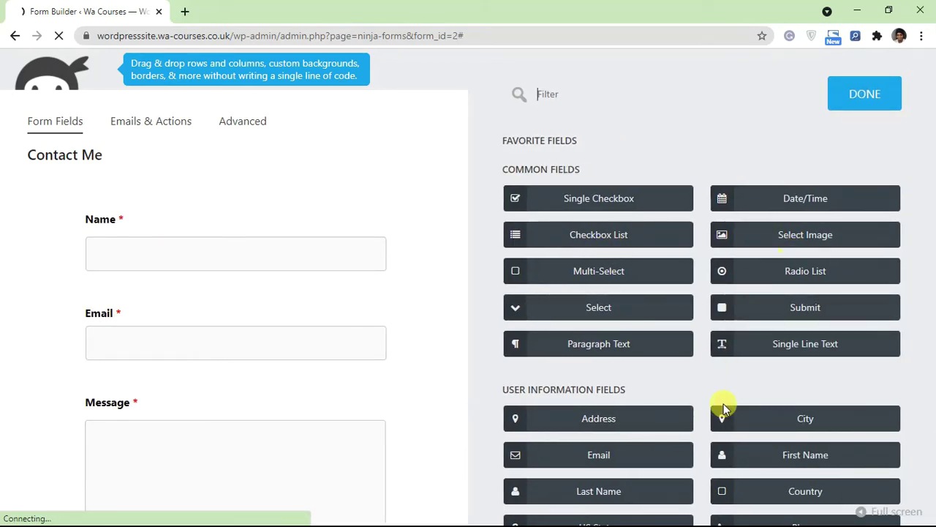
scroll(658, 428, "down", 1)
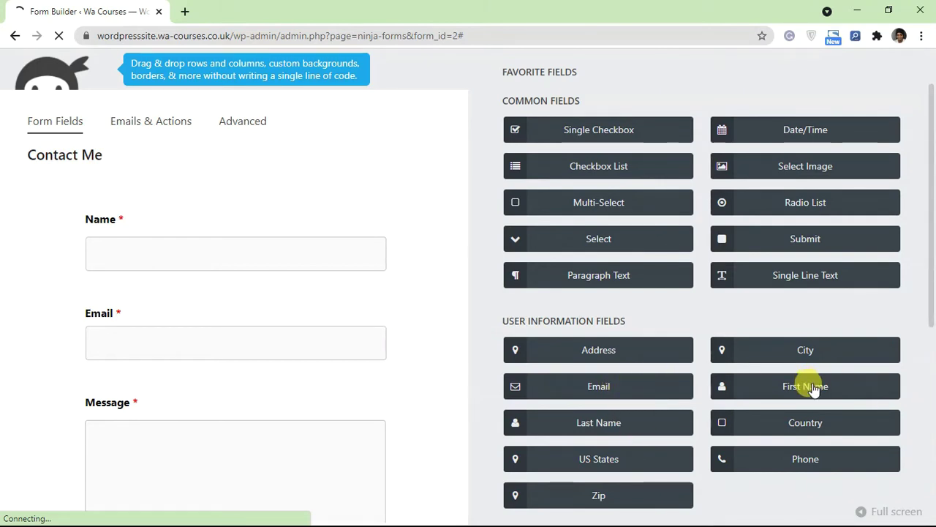
left_click_drag(814, 389, 144, 285)
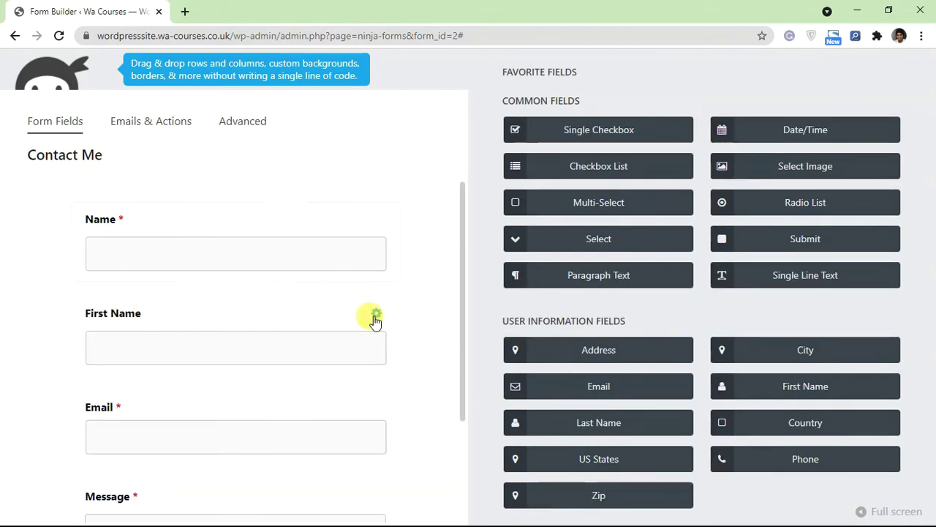
left_click_drag(607, 424, 175, 375)
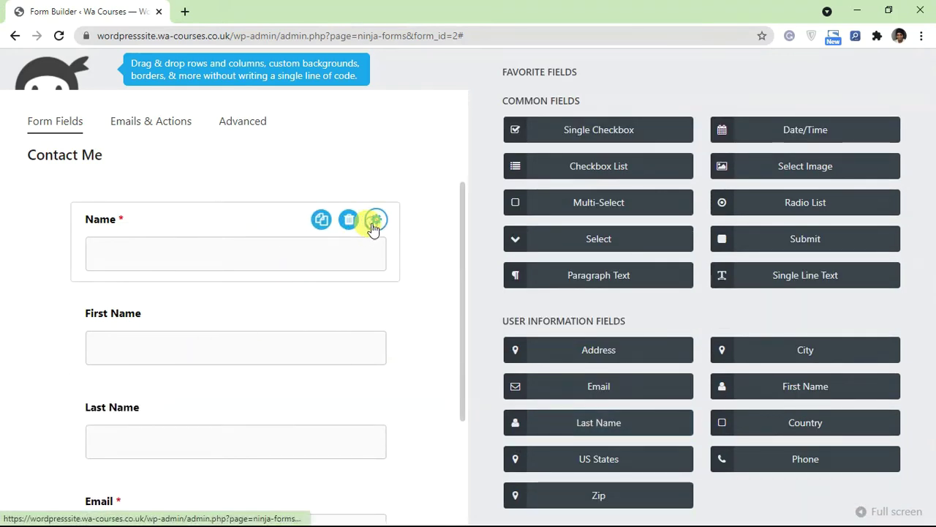
left_click(375, 221)
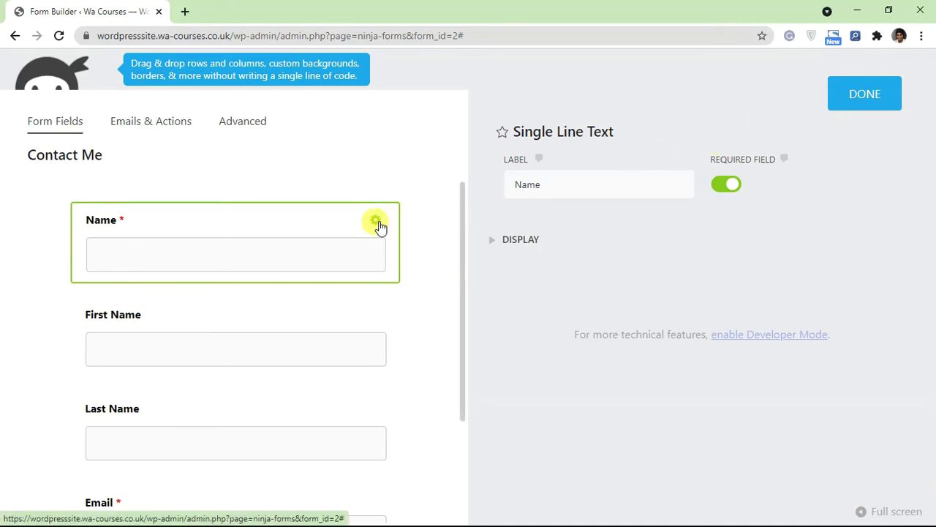
left_click(591, 186)
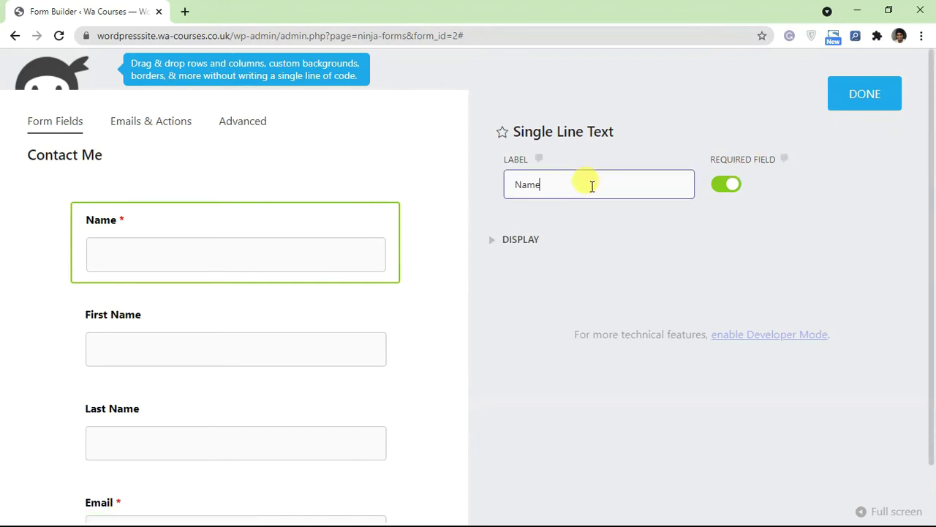
left_click_drag(592, 186, 512, 185)
left_click(700, 241)
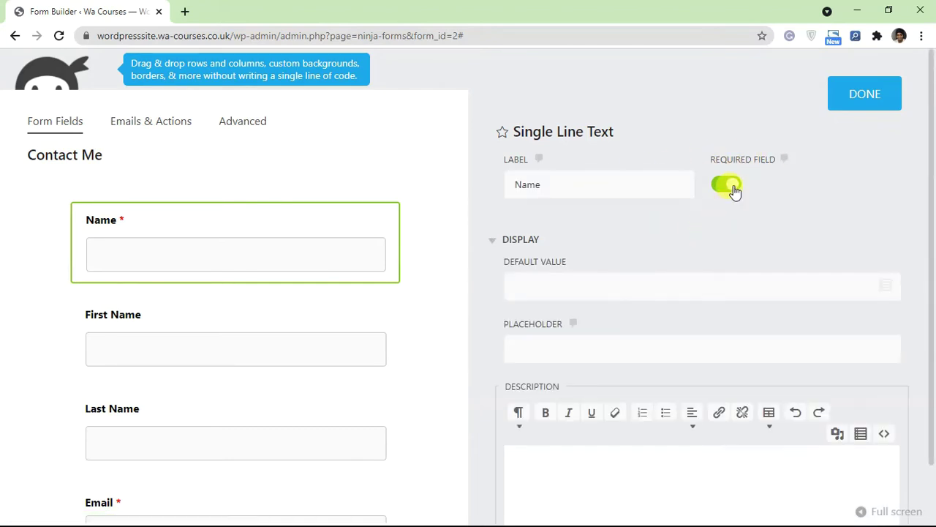
left_click(513, 241)
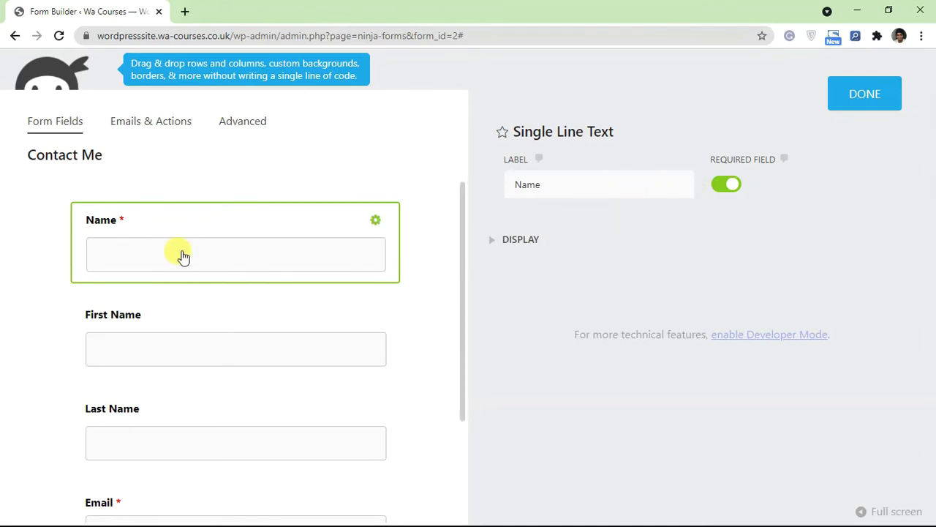
scroll(198, 293, "down", 5)
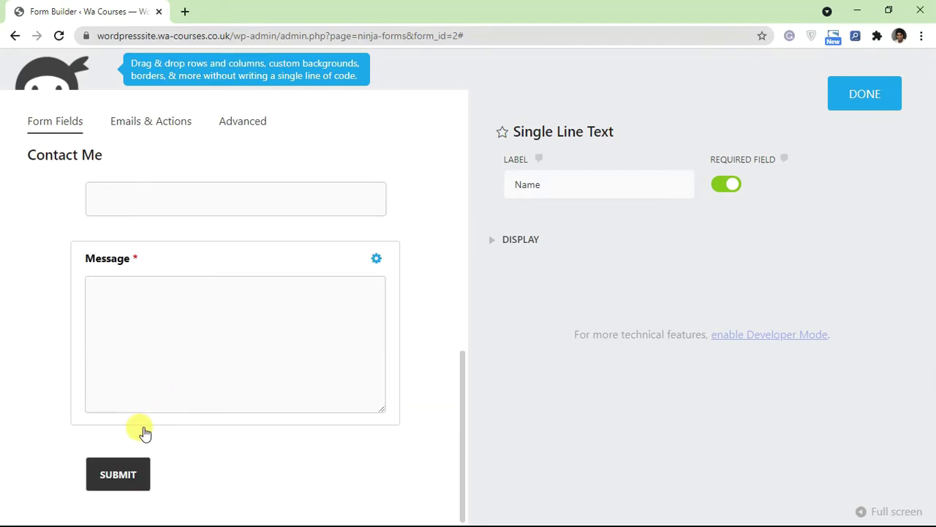
scroll(267, 366, "up", 4)
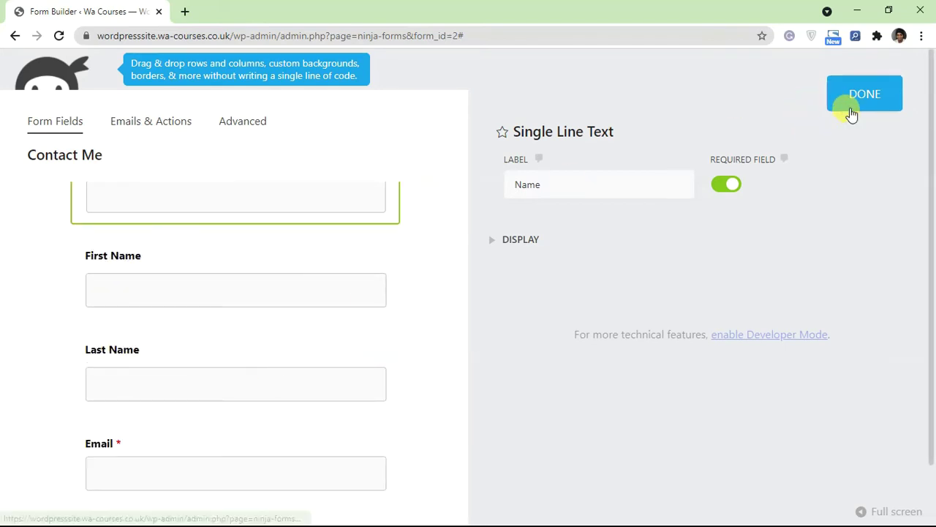
left_click(850, 104)
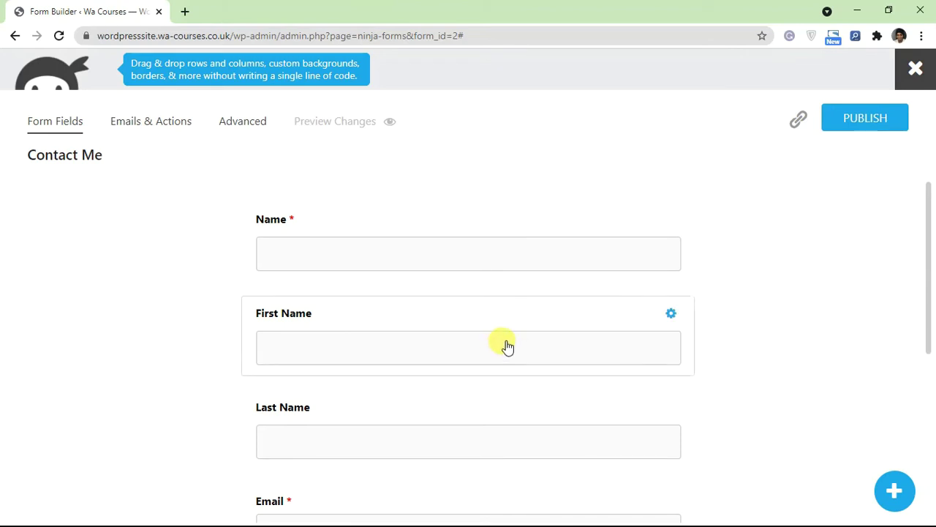
mouse_move(669, 221)
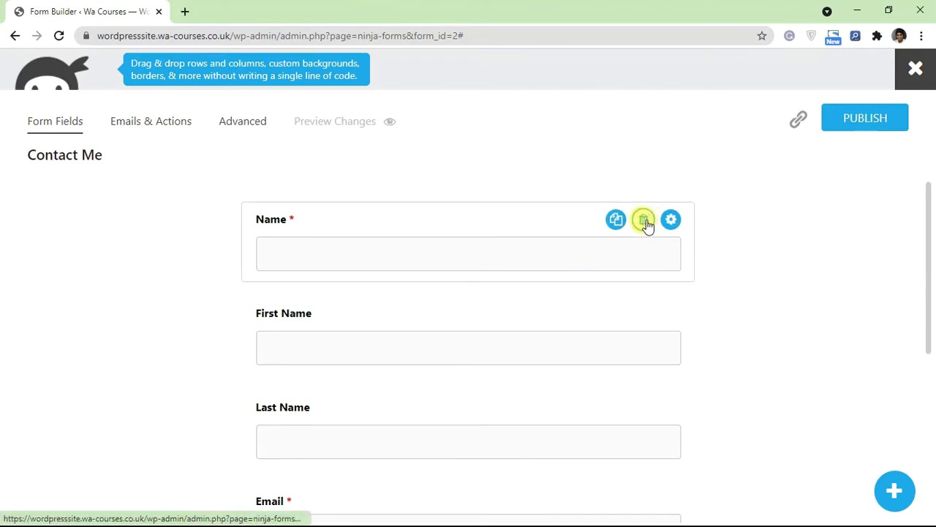
left_click(644, 220)
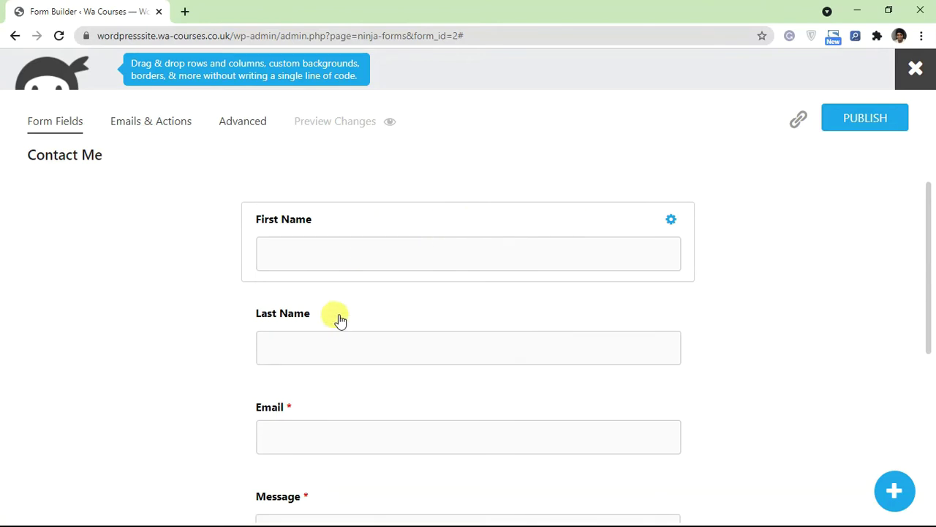
scroll(340, 320, "down", 1)
scroll(330, 394, "down", 1)
scroll(334, 463, "up", 1)
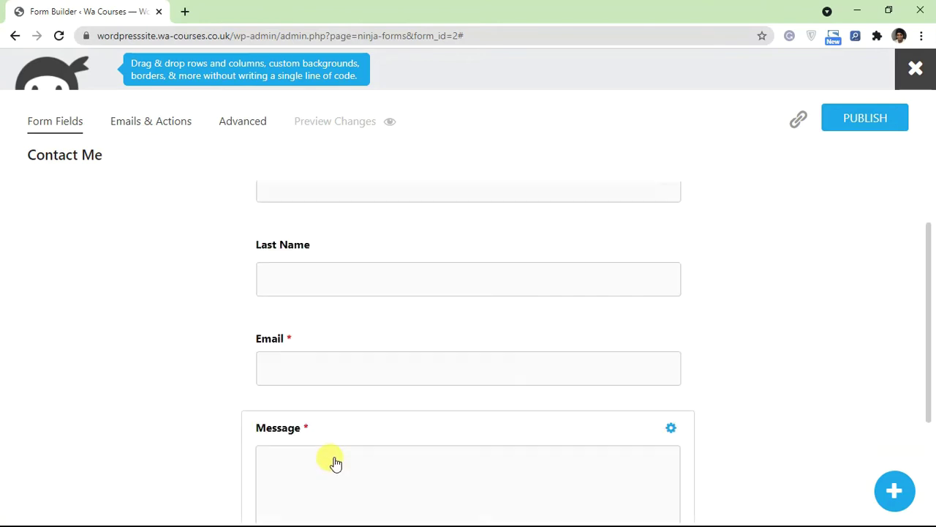
scroll(334, 285, "up", 1)
scroll(337, 292, "down", 3)
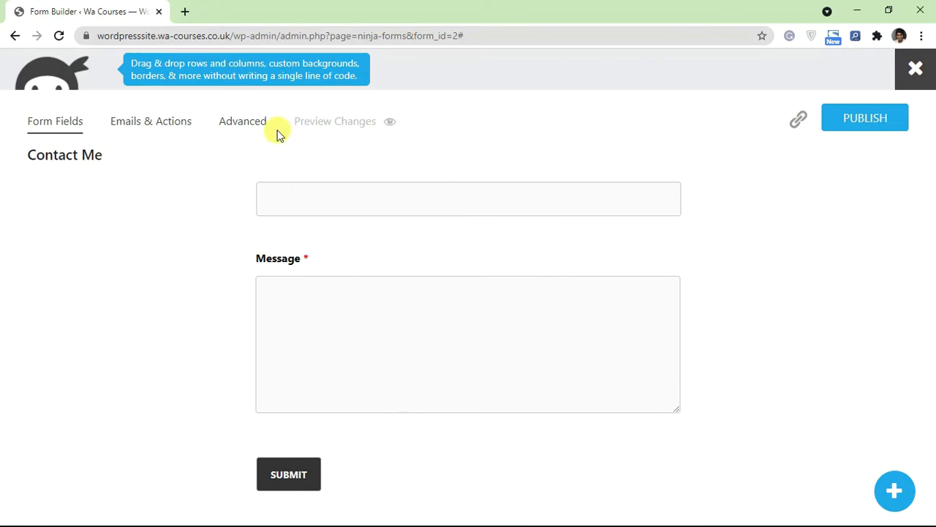
left_click(249, 122)
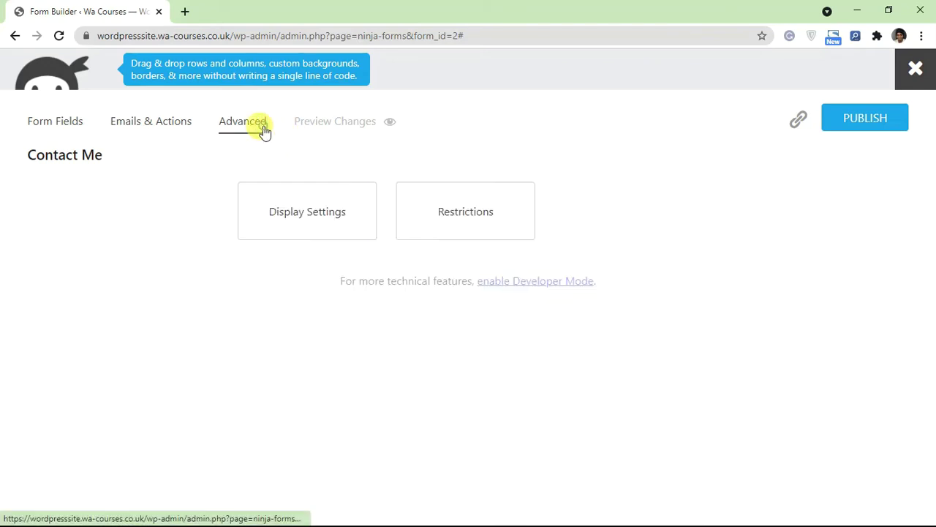
Step: Turn off Display Form Title under Advanced > Display Settings
left_click(295, 228)
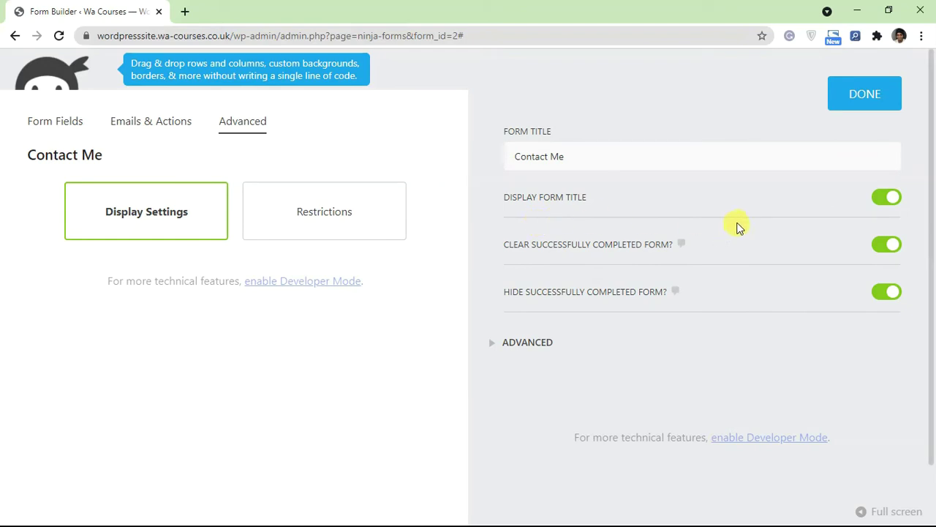
left_click(888, 202)
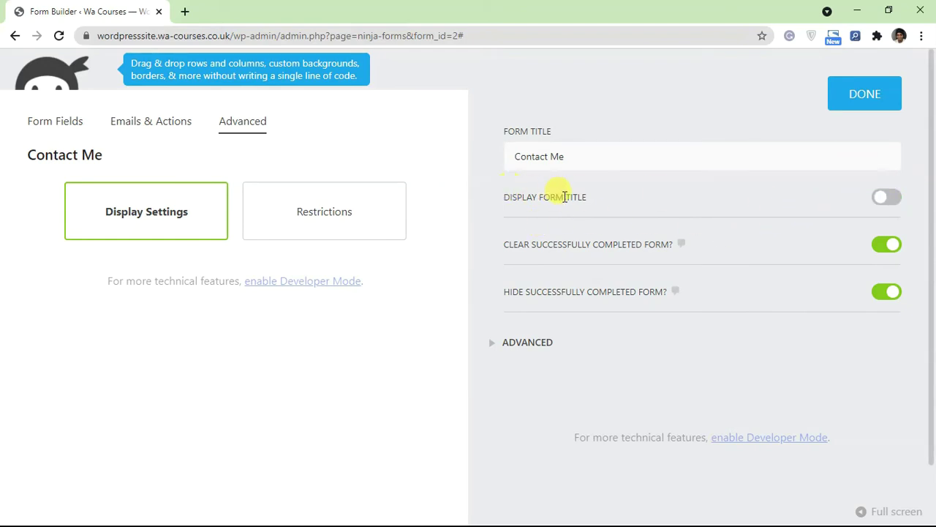
triple_click(76, 158)
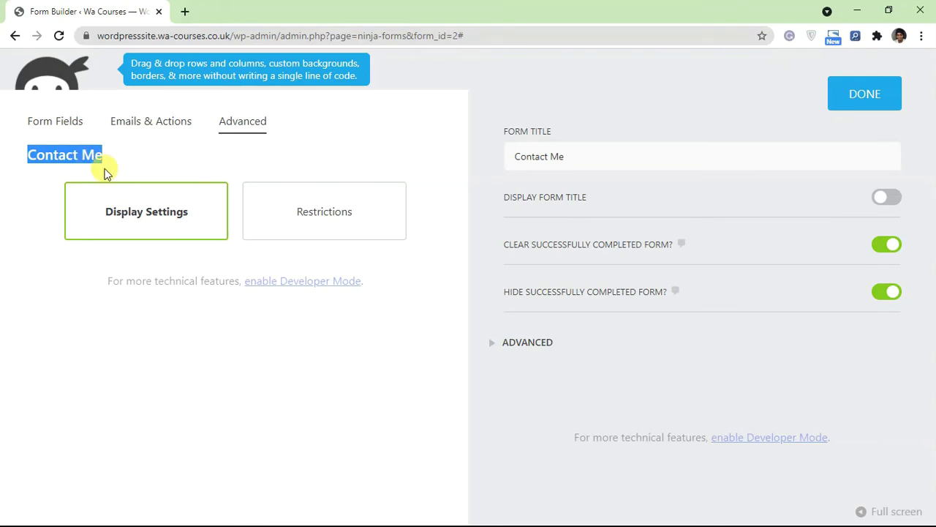
left_click(188, 167)
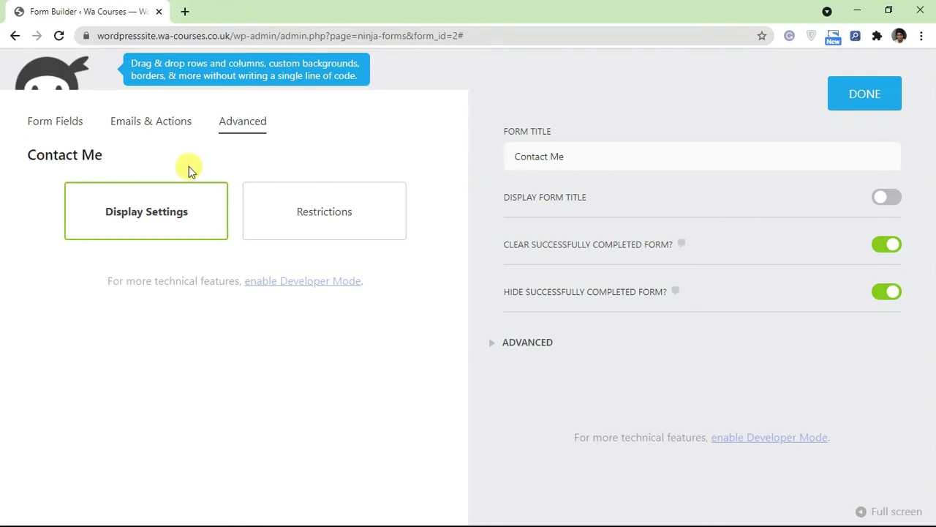
Step: Review the Success Message action under Emails & Actions unchanged, then return to Form Fields
left_click(152, 128)
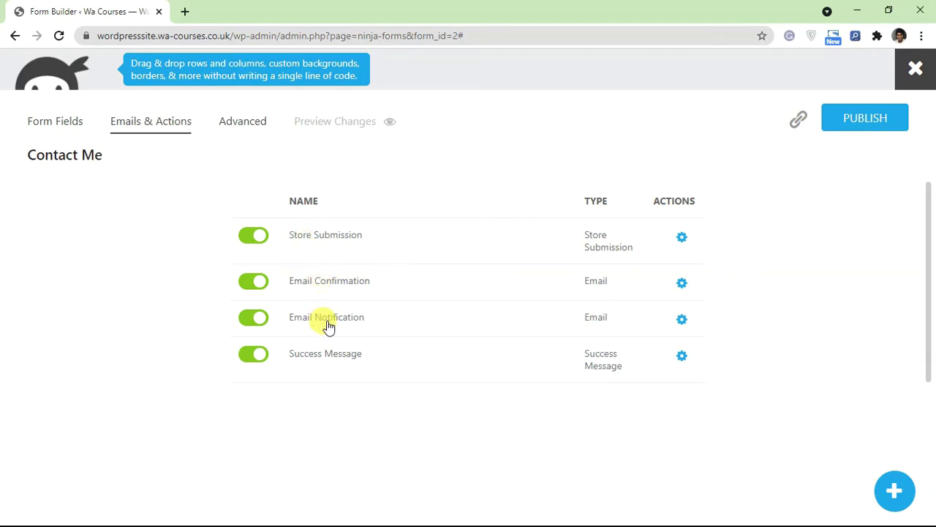
mouse_move(691, 362)
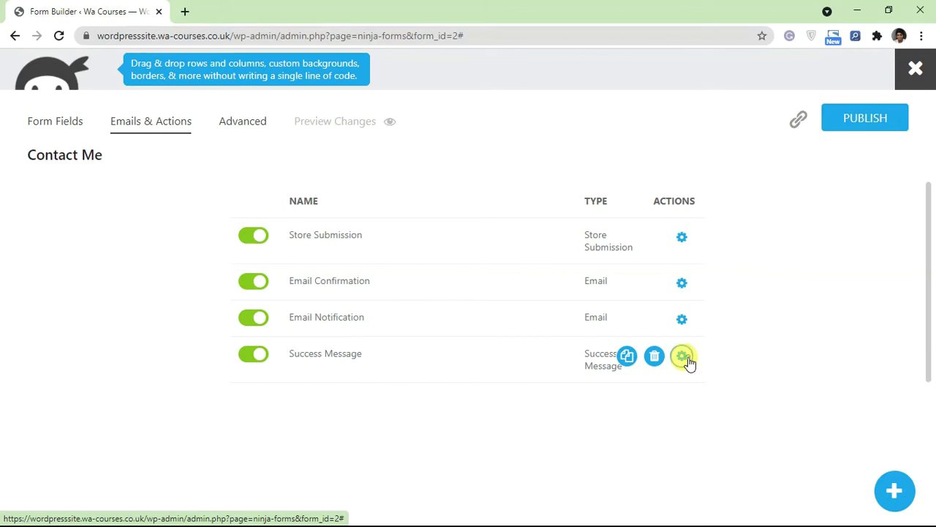
left_click(682, 357)
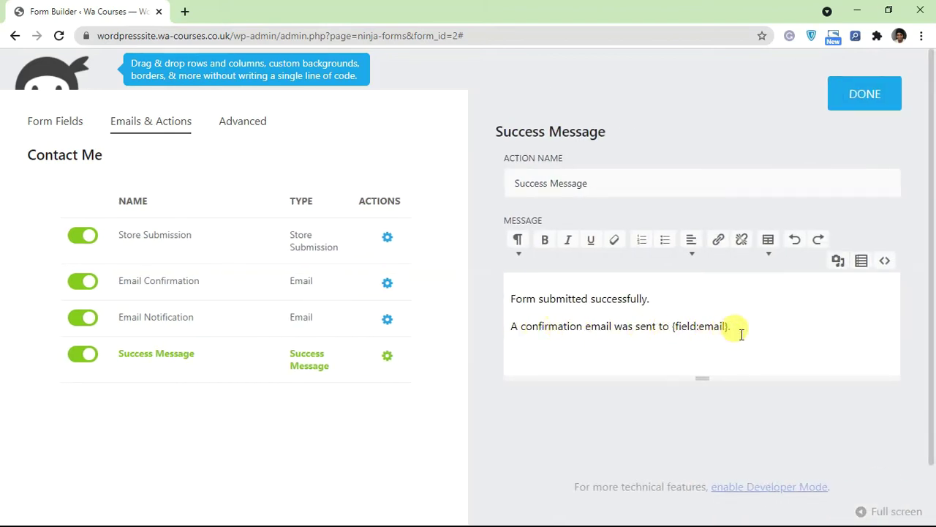
left_click(732, 326)
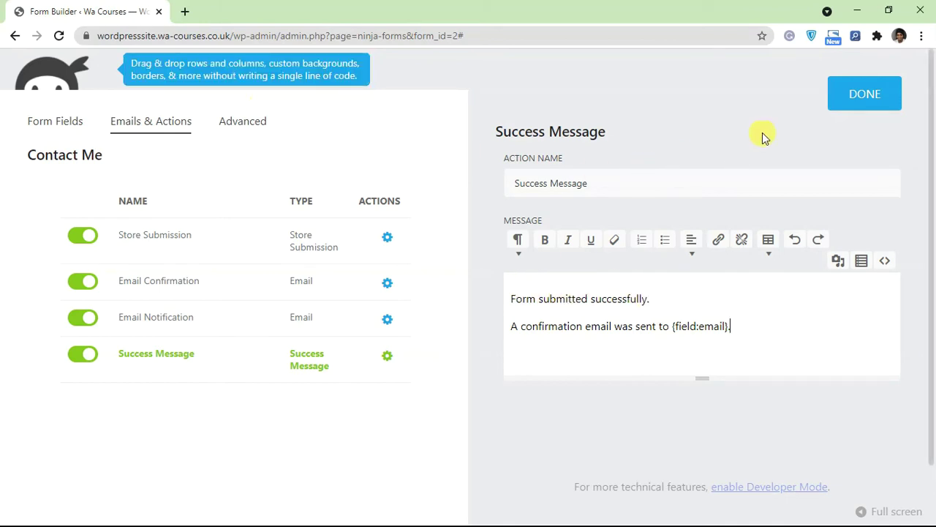
left_click(875, 104)
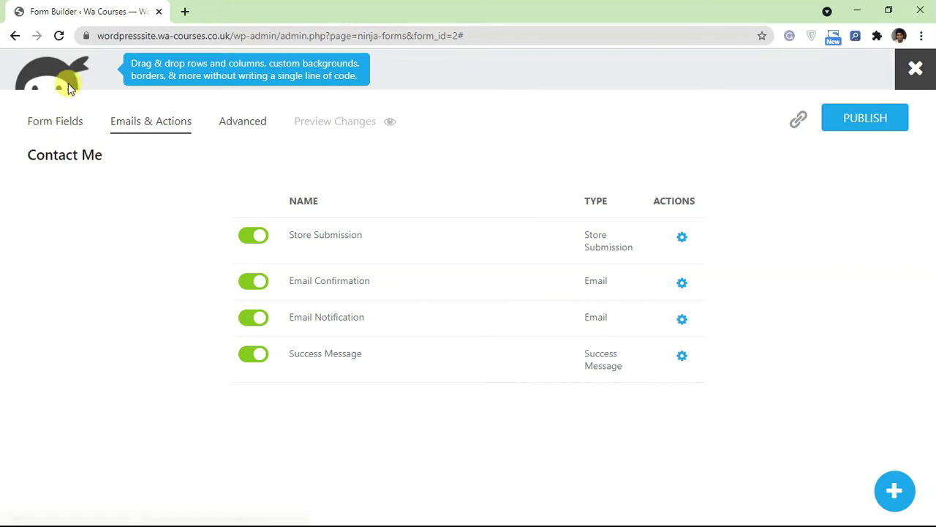
left_click(68, 121)
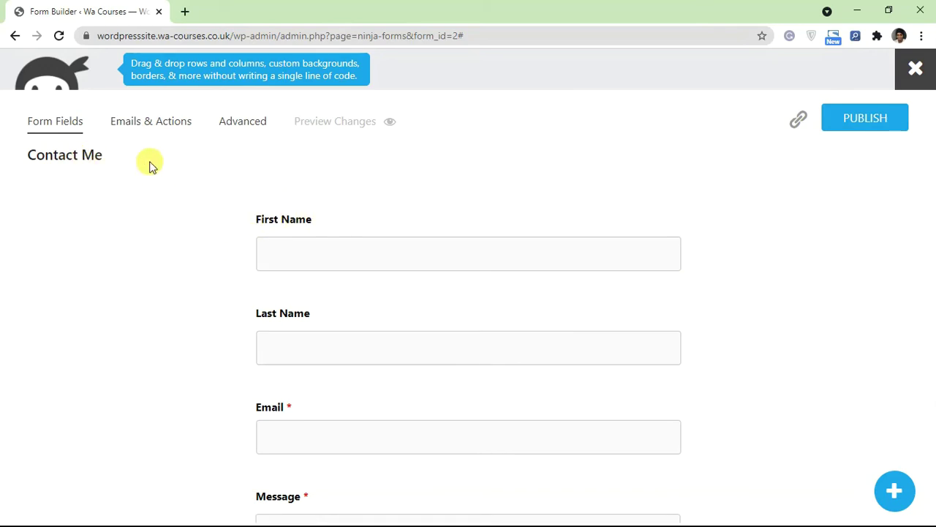
Step: Publish the form and copy its embed shortcode [ninja_form id='2']
left_click(862, 128)
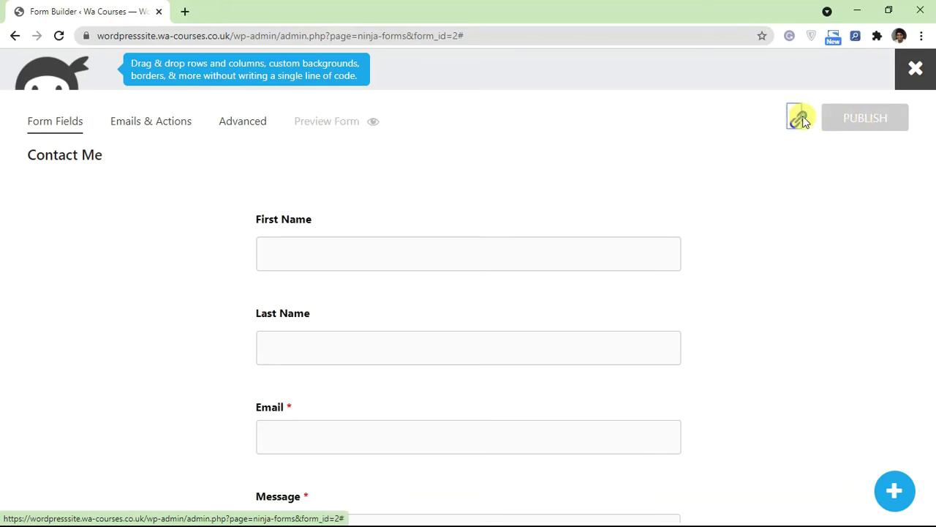
left_click(814, 120)
left_click(849, 109)
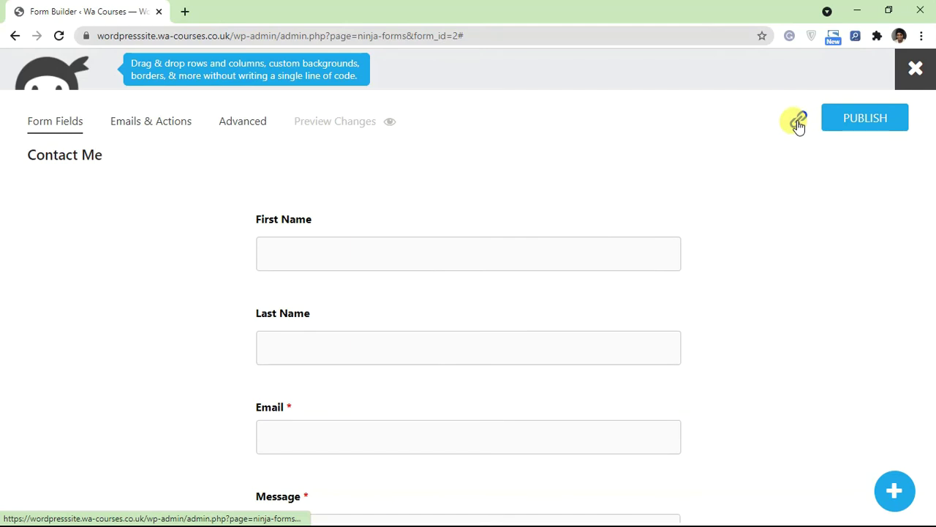
left_click(798, 123)
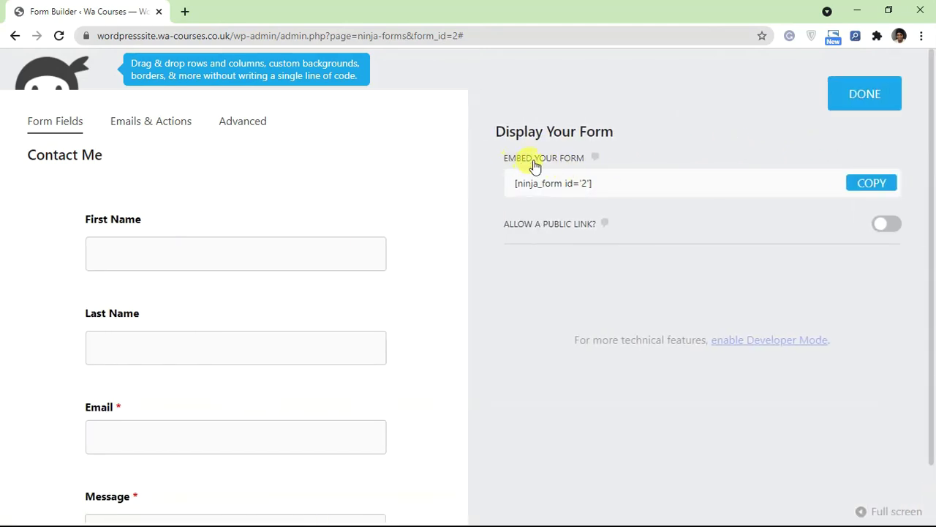
left_click_drag(602, 182, 517, 182)
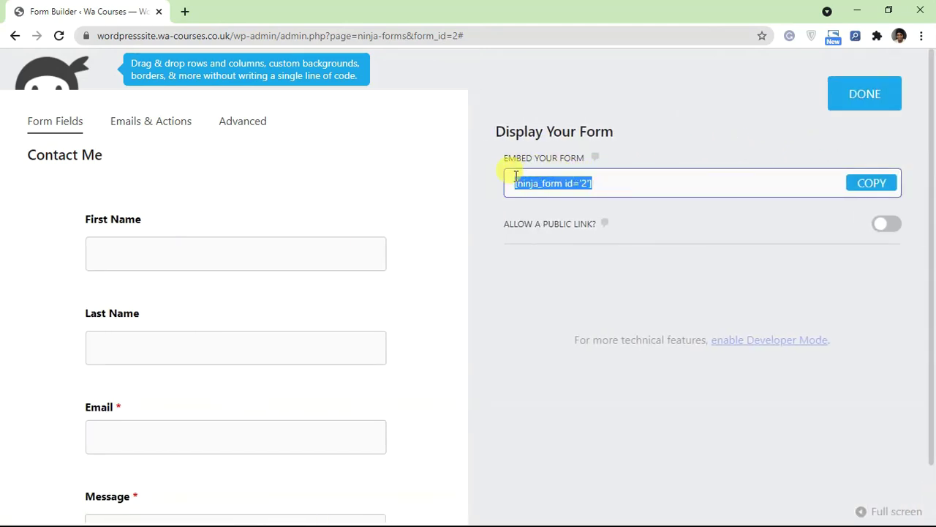
left_click(701, 153)
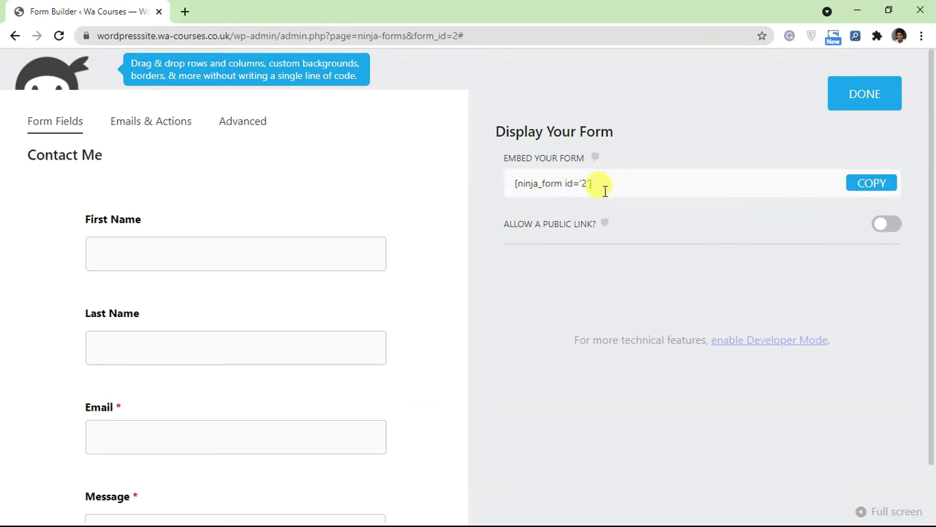
left_click(868, 190)
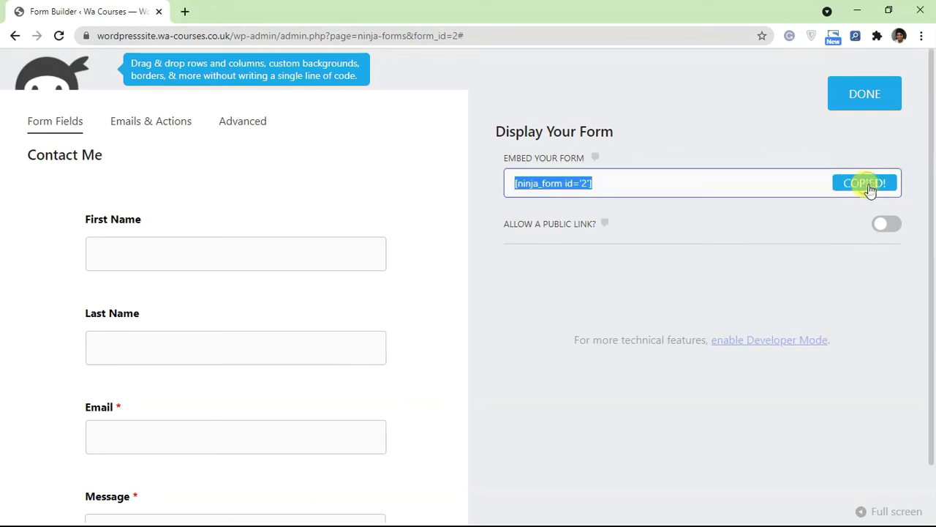
left_click(864, 102)
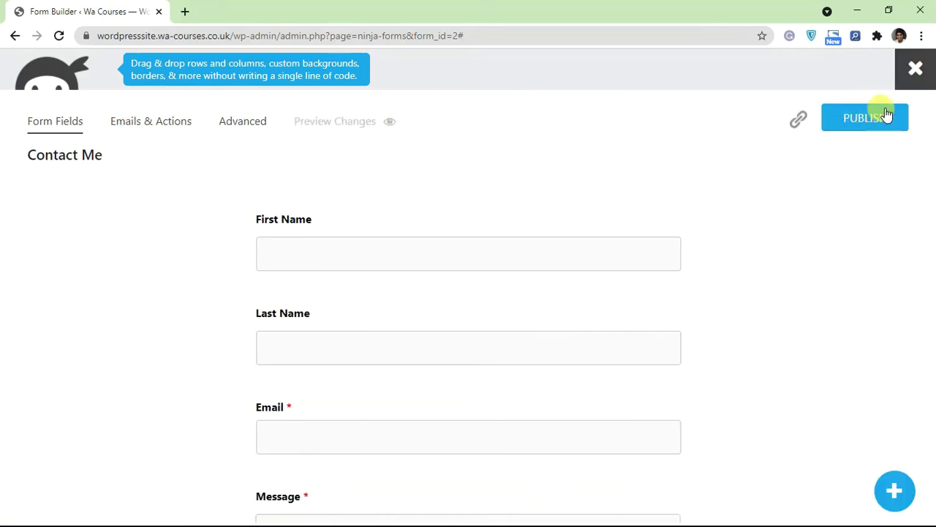
Step: Publish the form's latest changes and close the form builder
left_click(916, 73)
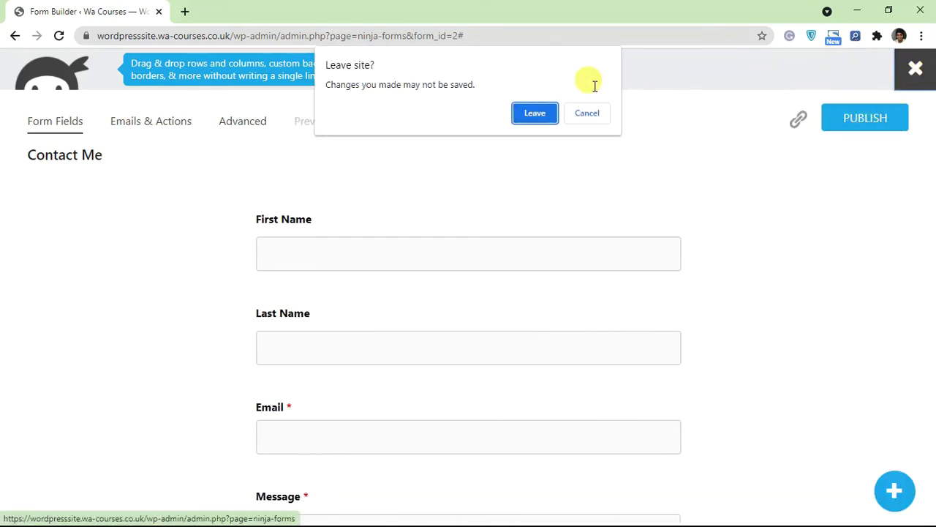
left_click(594, 109)
left_click(862, 119)
left_click(917, 76)
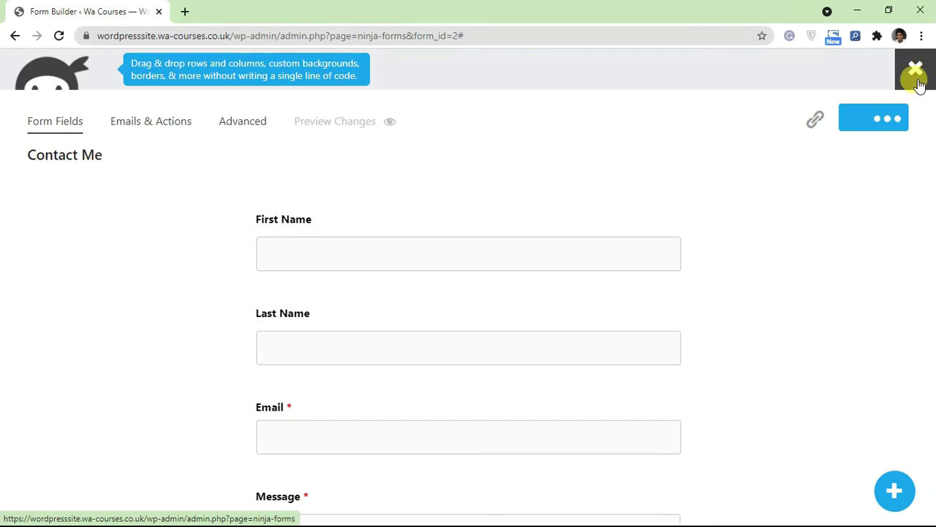
left_click(918, 79)
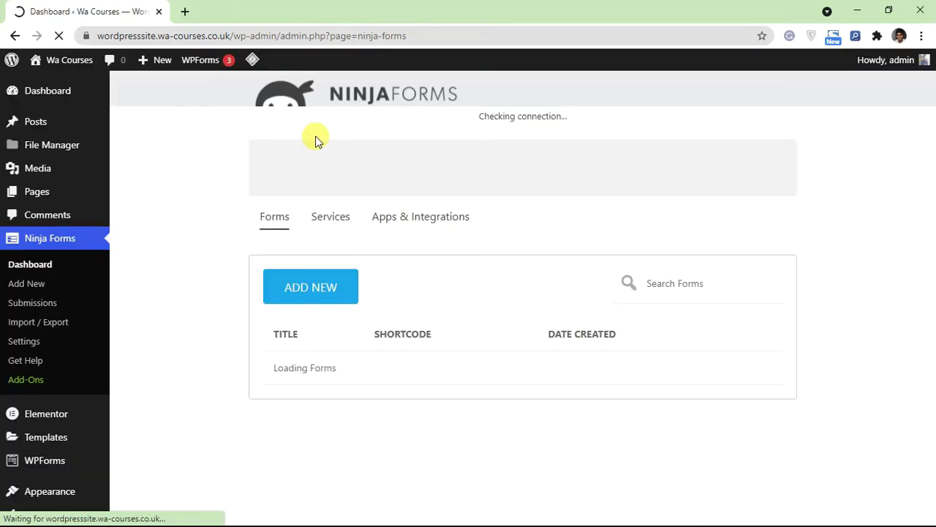
Step: Add a new page and type 'Contact Us' as its title
mouse_move(64, 186)
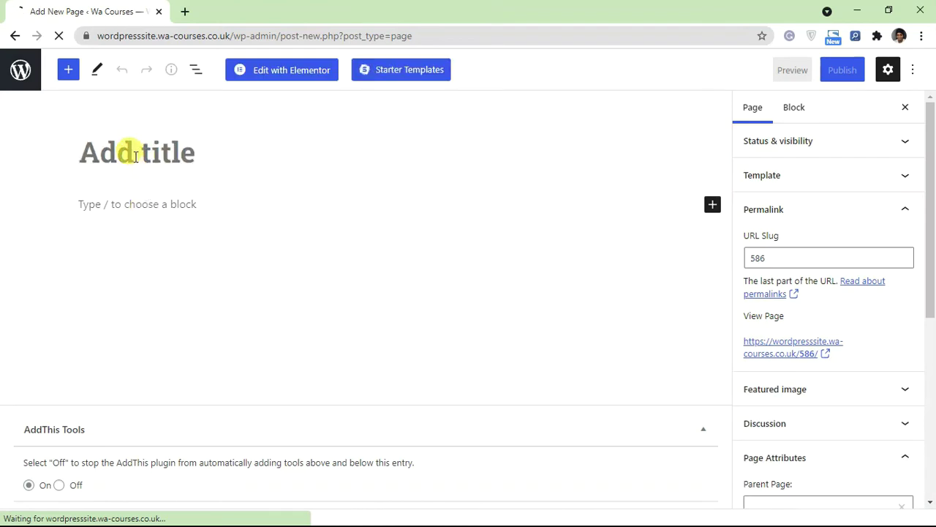
type("Con")
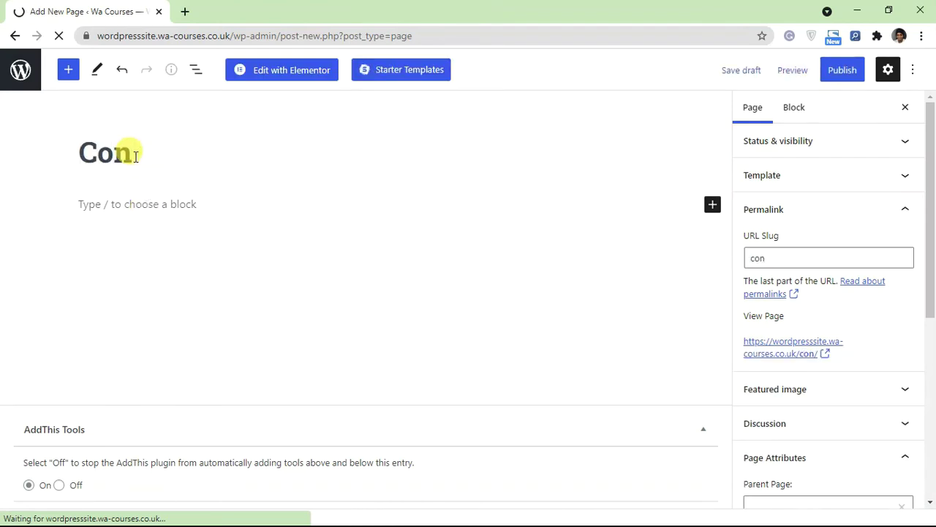
type("tact")
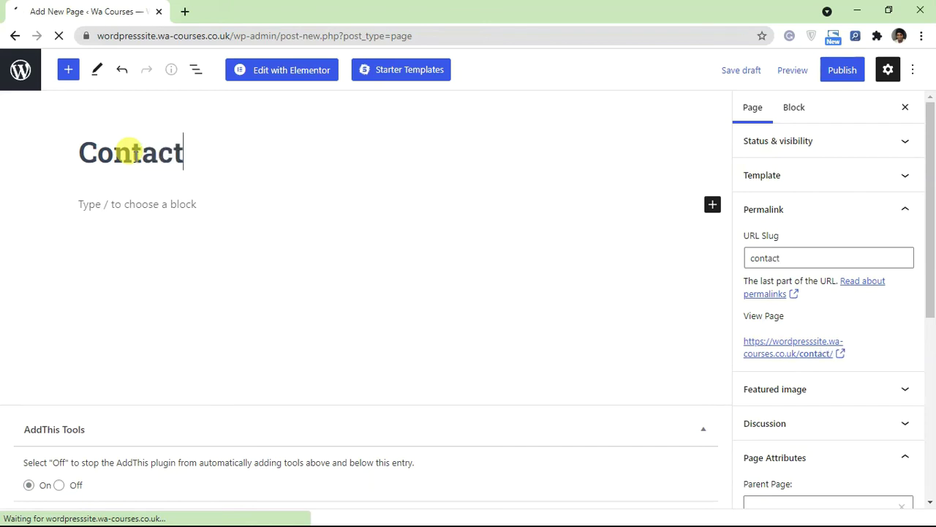
type(" Us")
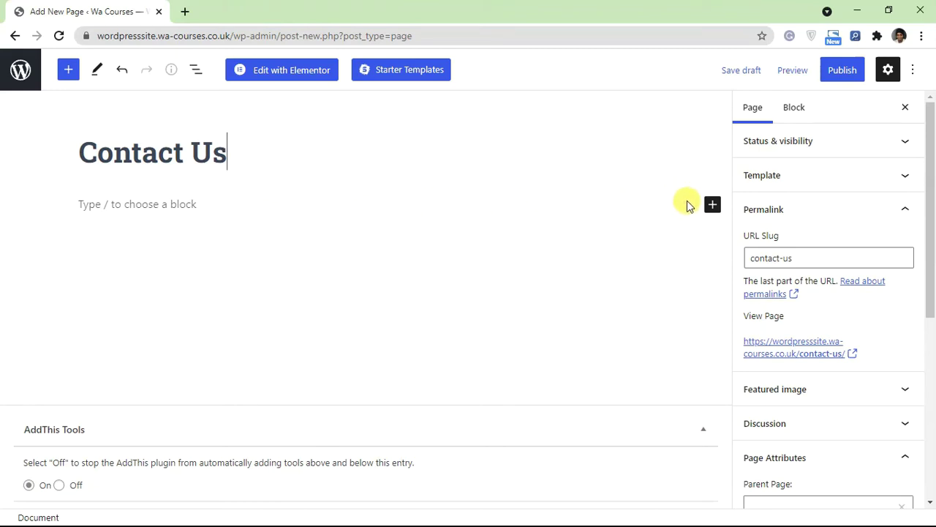
Step: Insert a Columns block split into two equal columns below the title
left_click(712, 205)
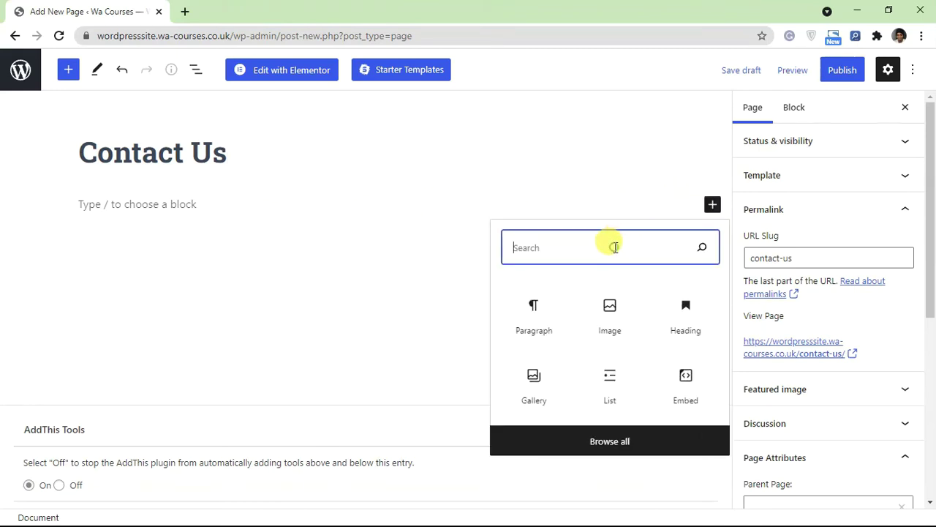
type("colu")
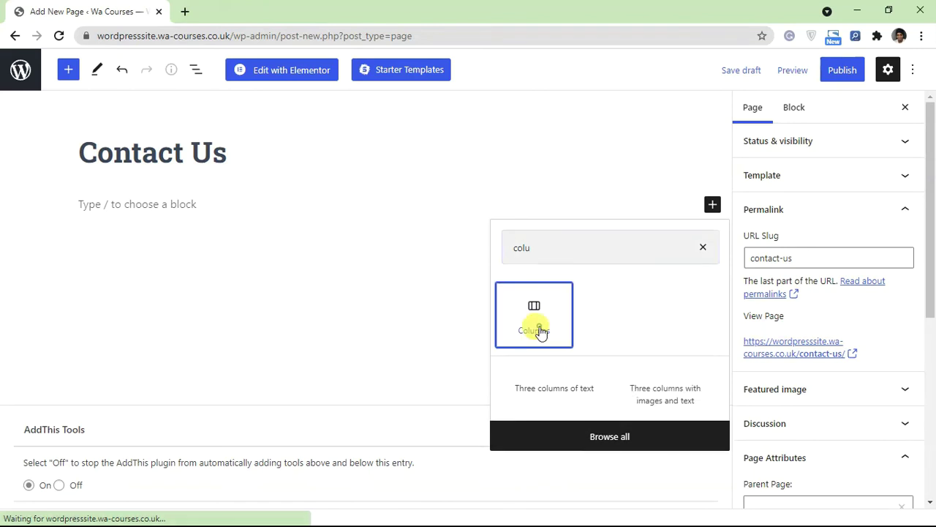
left_click(535, 324)
left_click(180, 306)
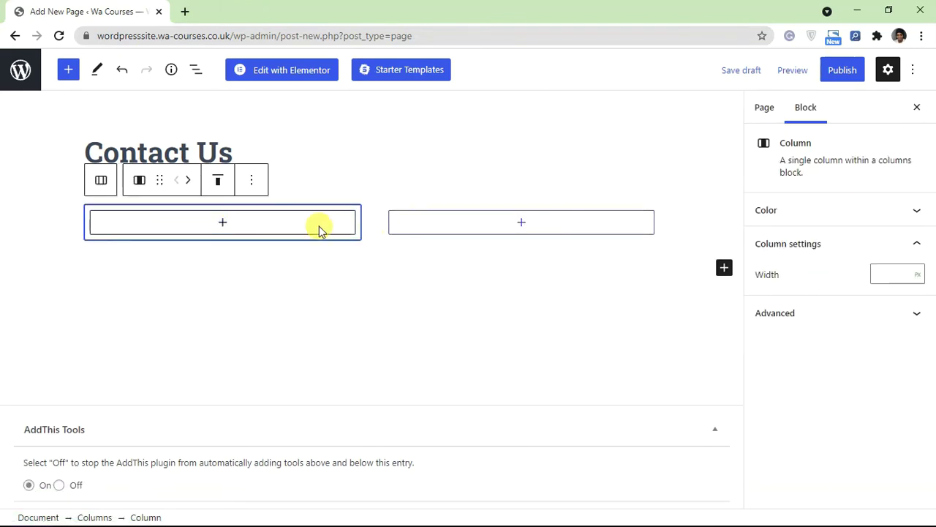
left_click(439, 230)
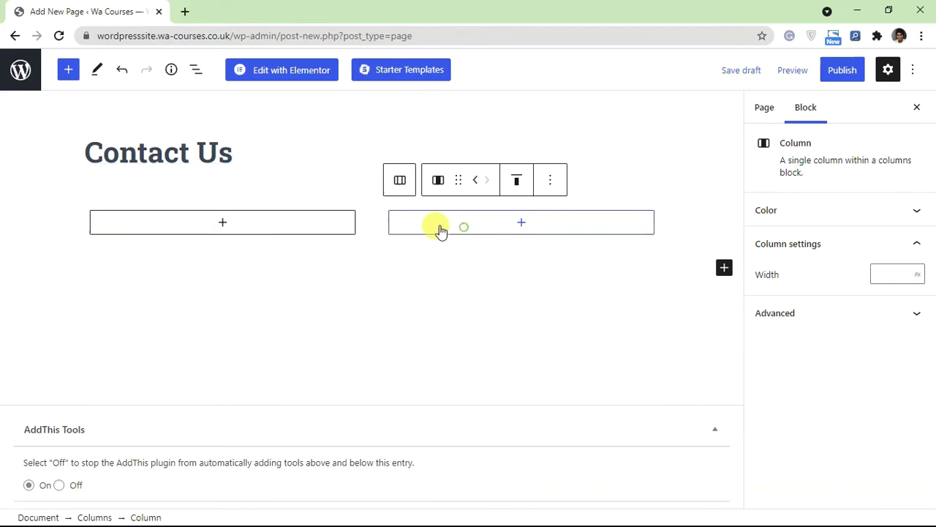
Step: Add paragraphs with the contact e-mail address on the left and the phone number on the right
left_click(245, 232)
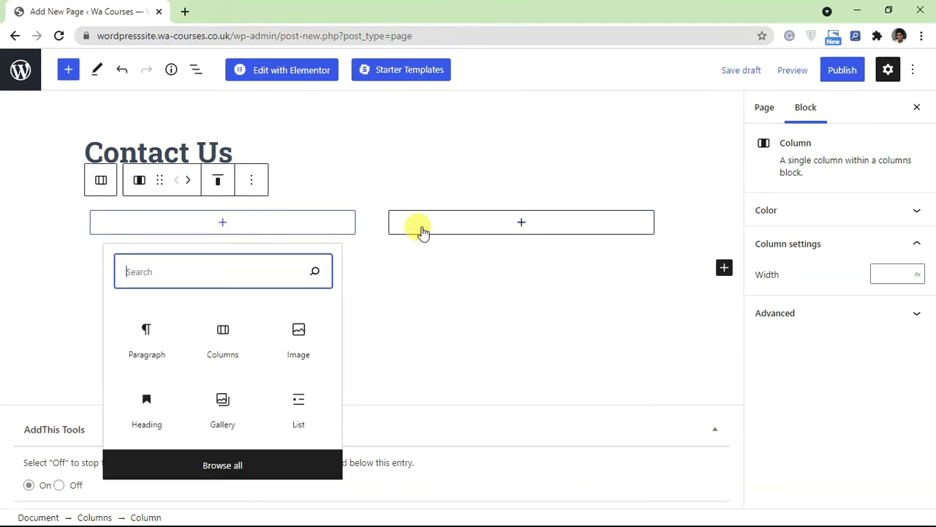
left_click(155, 330)
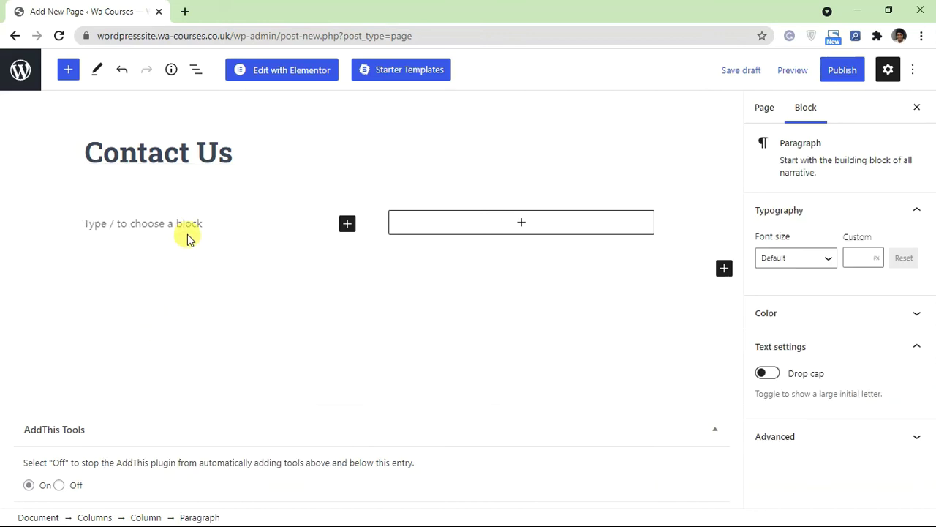
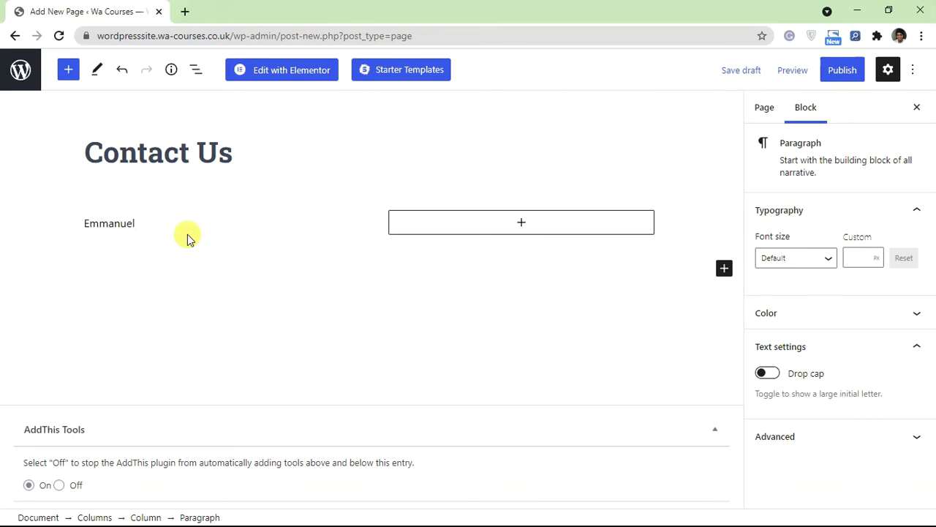
left_click(439, 226)
left_click(439, 322)
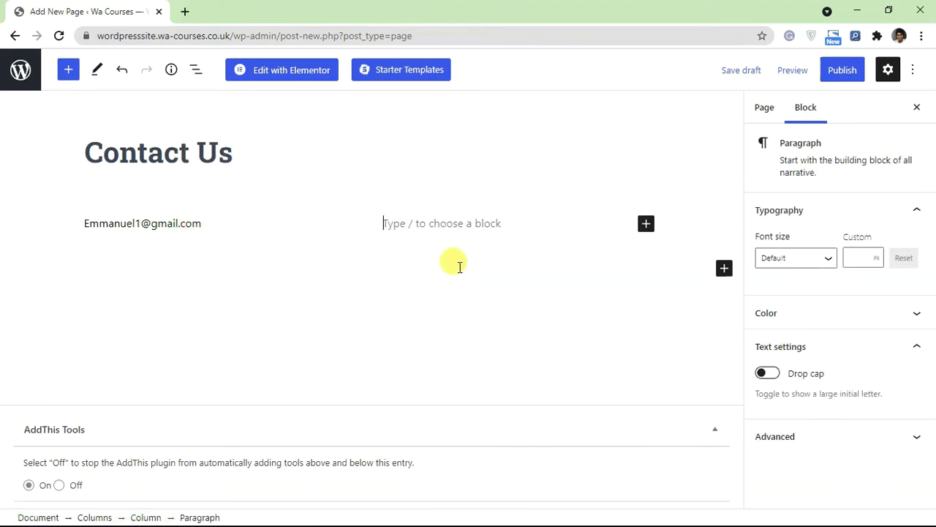
type("+1 234 567 89")
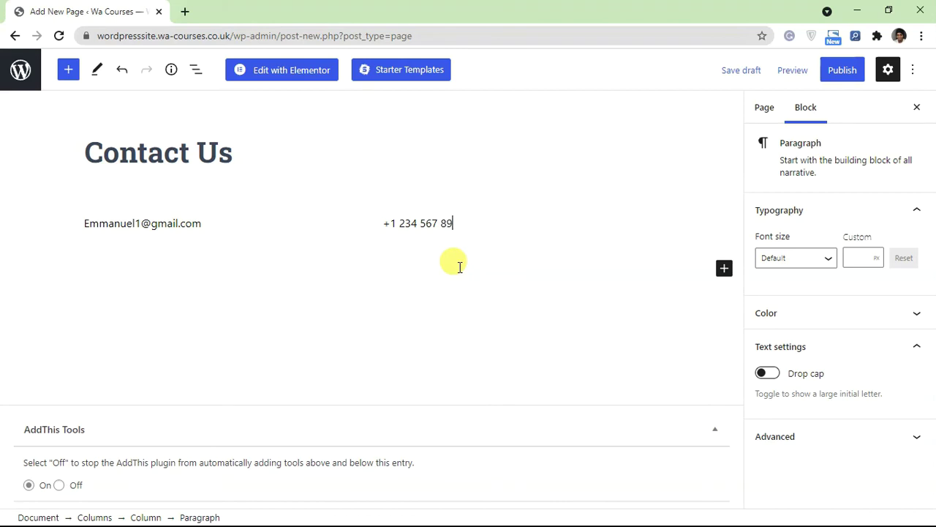
left_click(427, 272)
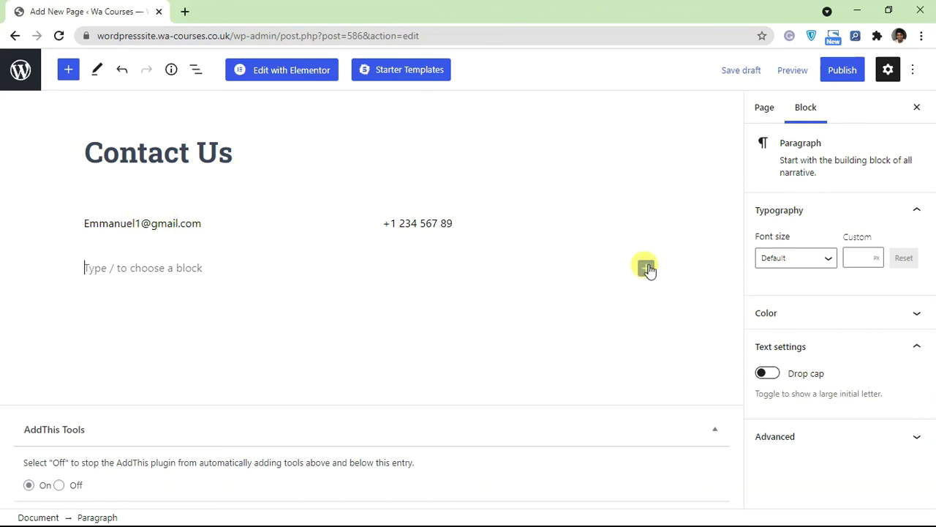
Step: Insert a Shortcode block holding [ninja_form id='2'] below the columns and preview the page
left_click(646, 267)
type("s")
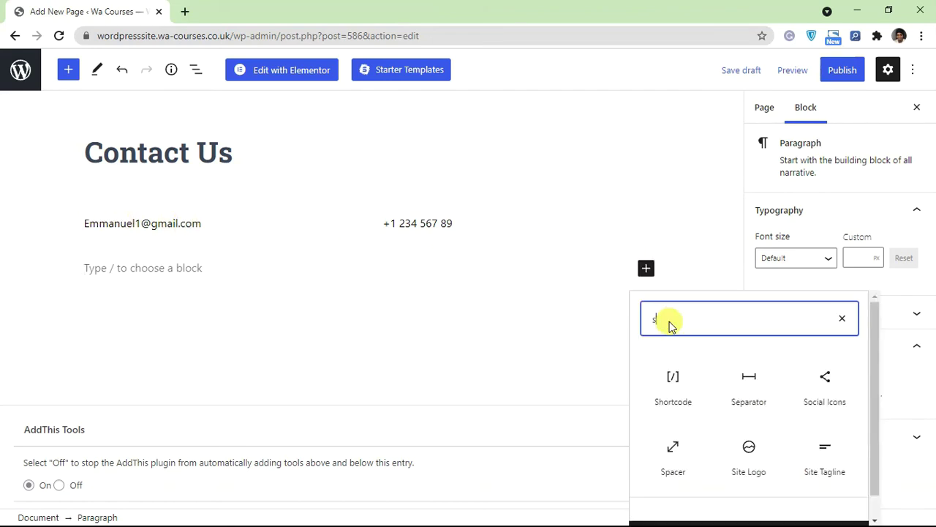
type("hort")
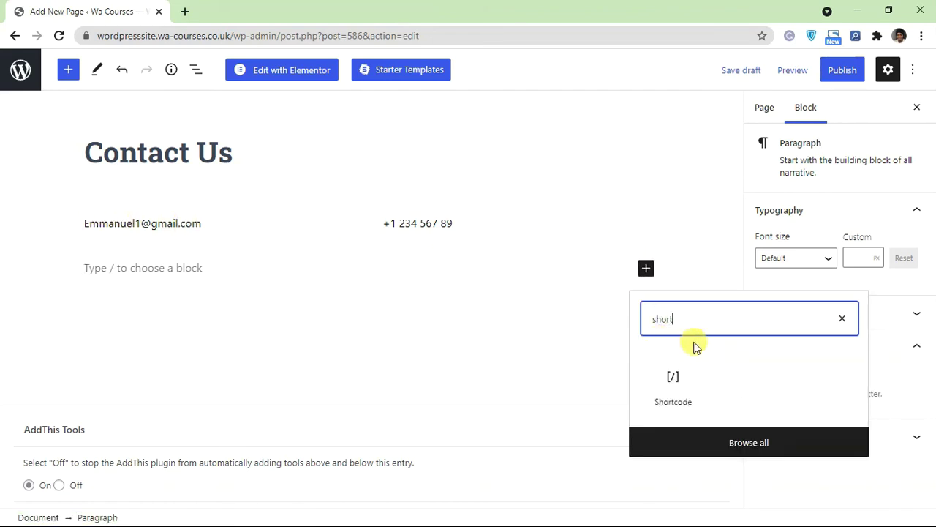
left_click(673, 380)
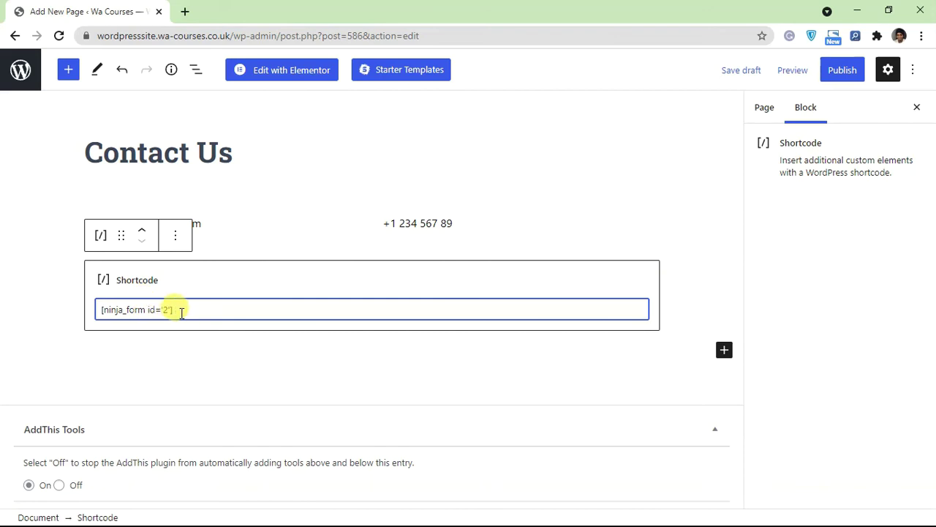
left_click_drag(181, 311, 83, 307)
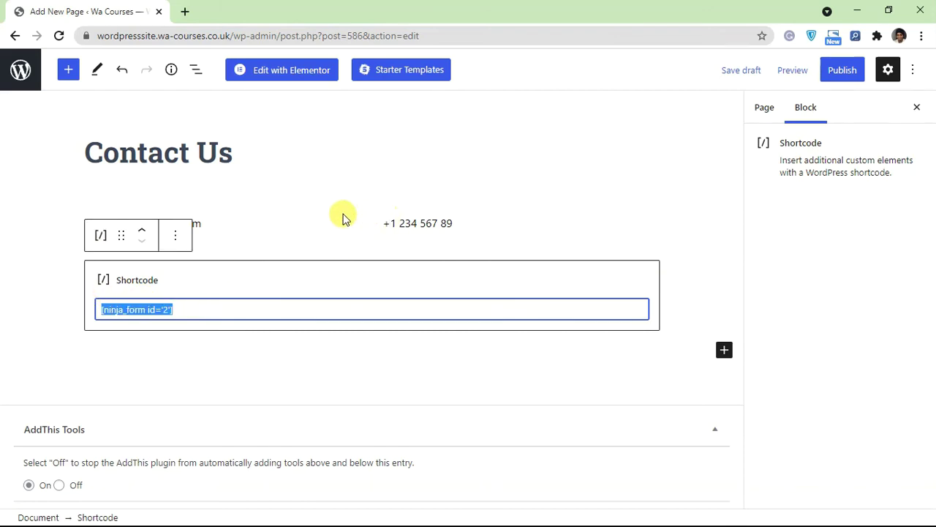
left_click(608, 160)
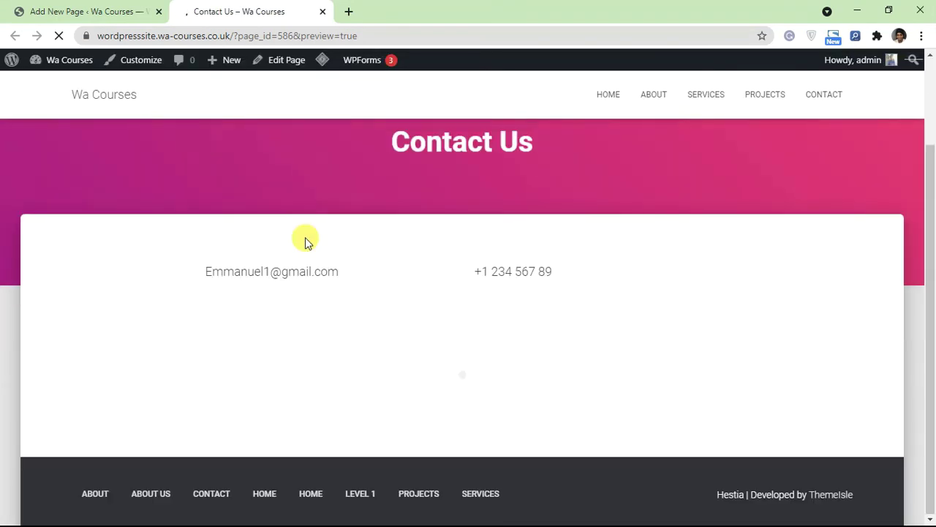
scroll(304, 248, "down", 1)
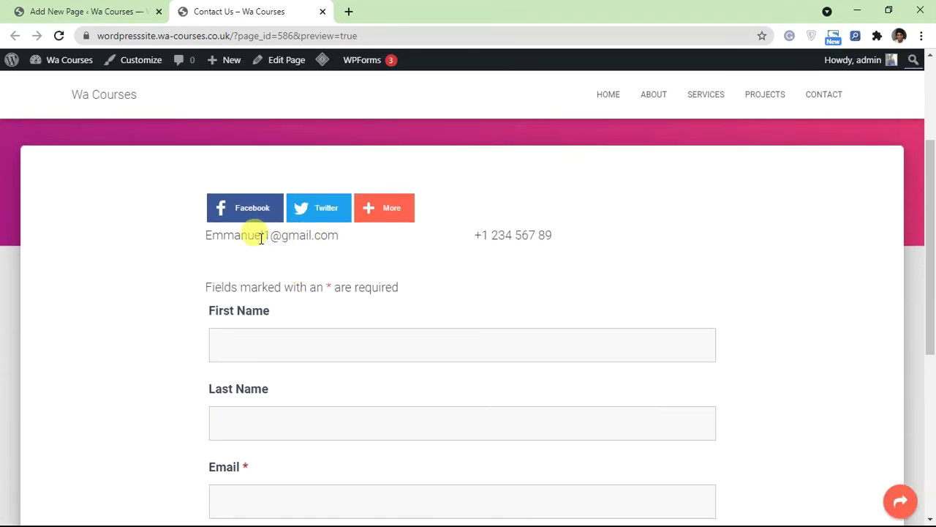
Step: On the Contact Us preview, inspect the e-mail text and try the First Name field
left_click_drag(337, 235, 204, 236)
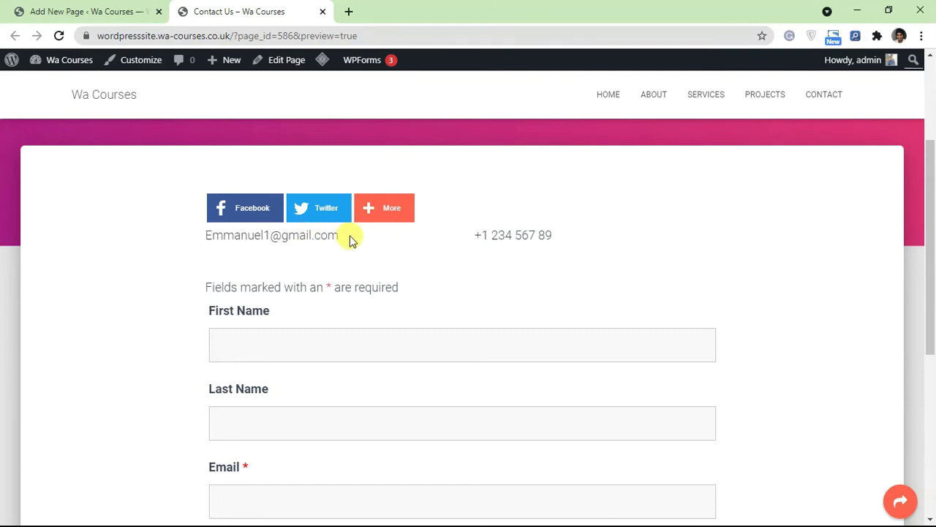
left_click_drag(349, 236, 184, 241)
left_click(512, 240)
scroll(330, 226, "down", 3)
scroll(295, 184, "up", 2)
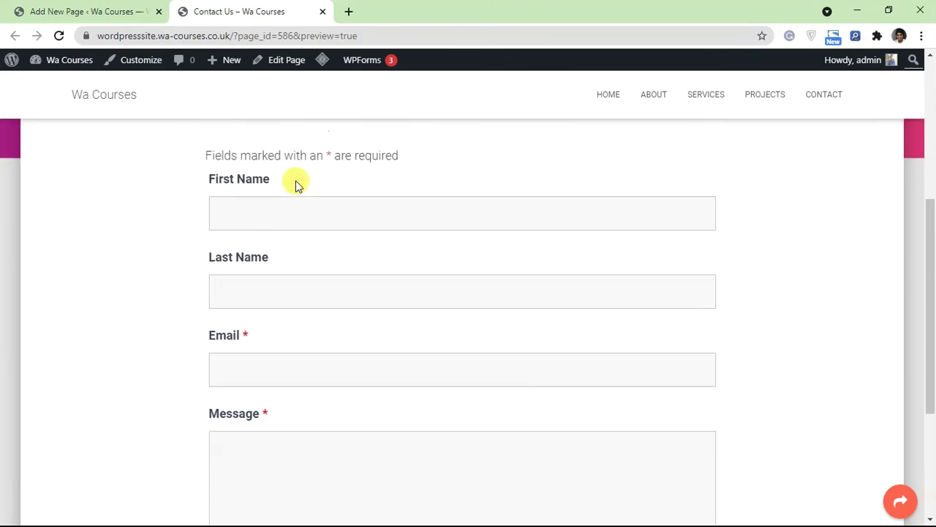
left_click(266, 277)
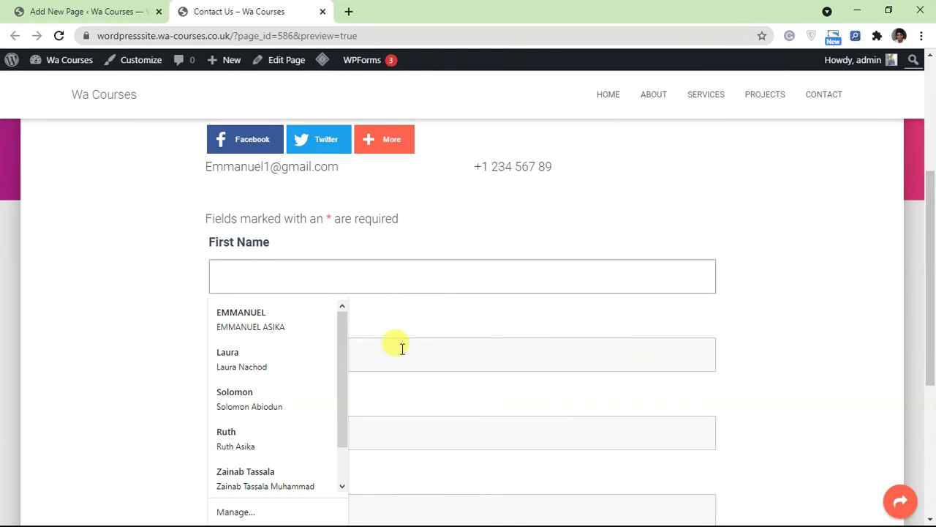
left_click(409, 321)
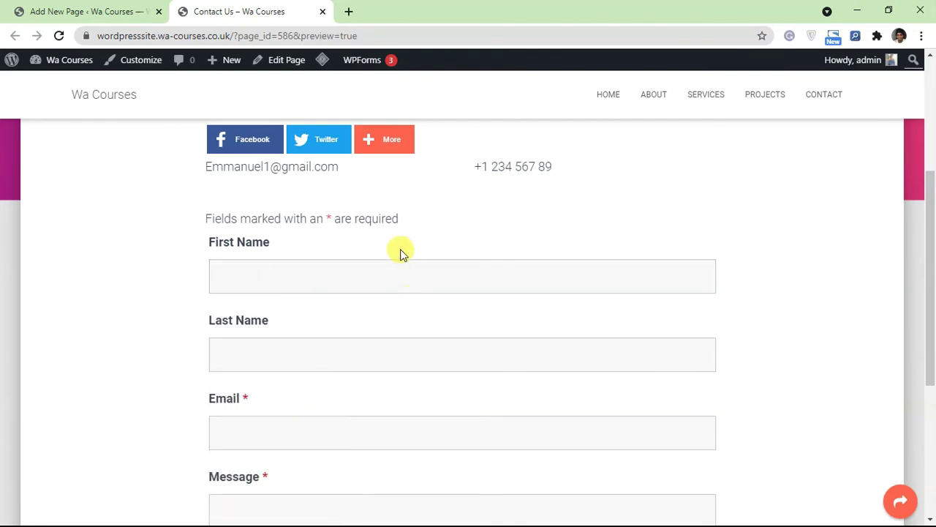
scroll(252, 296, "down", 4)
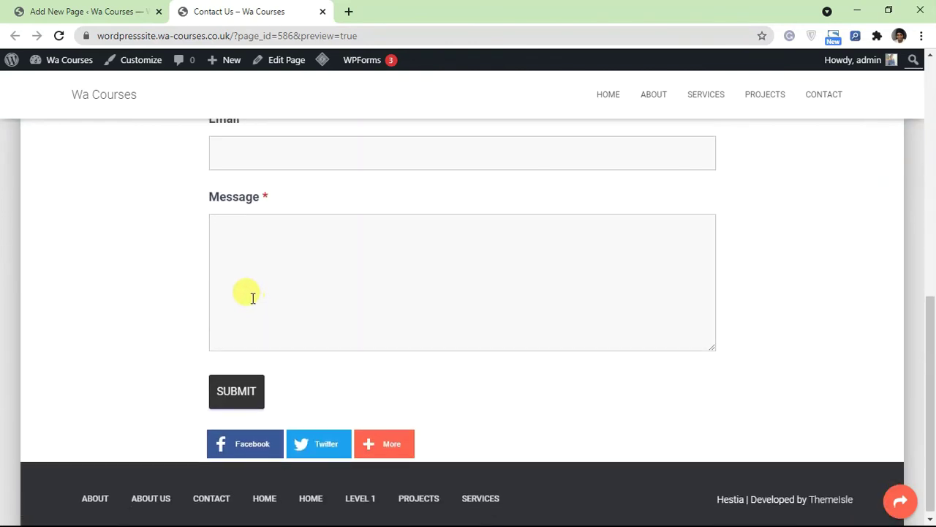
scroll(297, 363, "up", 4)
scroll(349, 333, "up", 2)
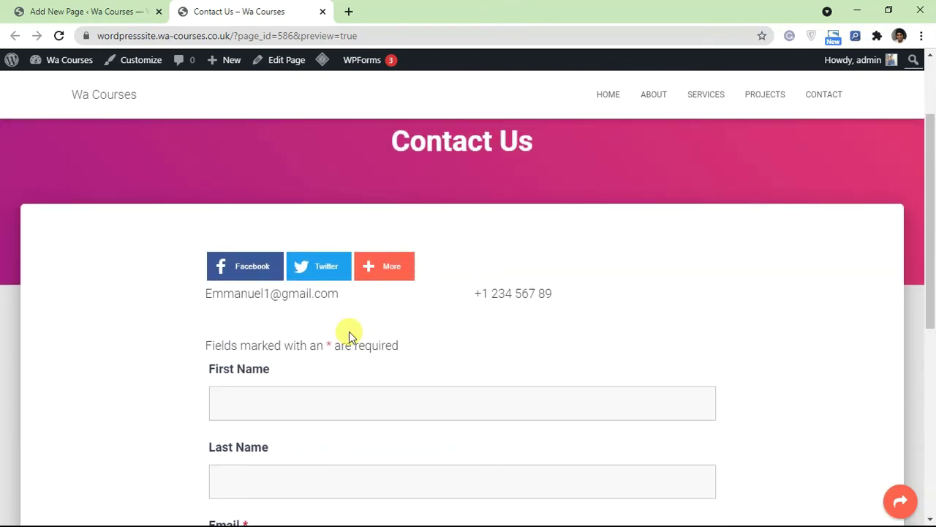
Step: Check the phone number and remaining form fields, then go back to the Pages list
scroll(468, 389, "down", 1)
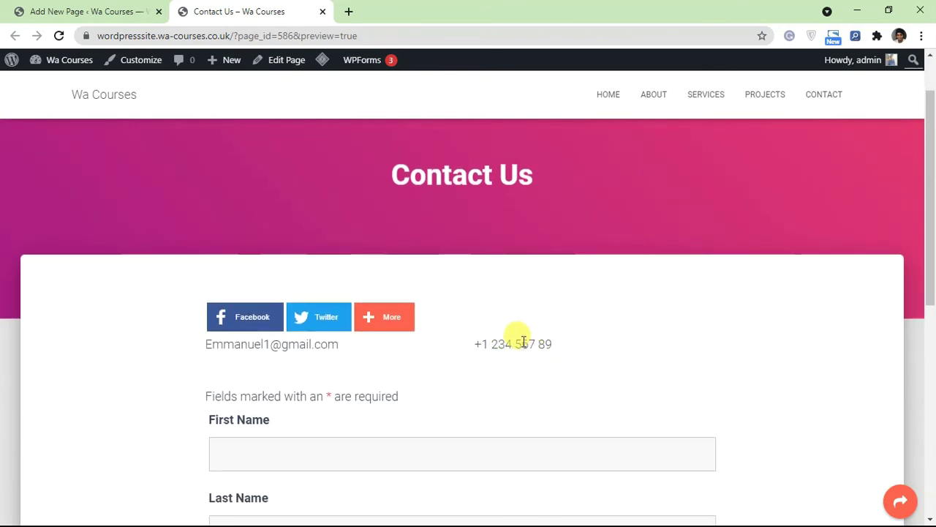
left_click_drag(528, 344, 494, 347)
left_click(507, 329)
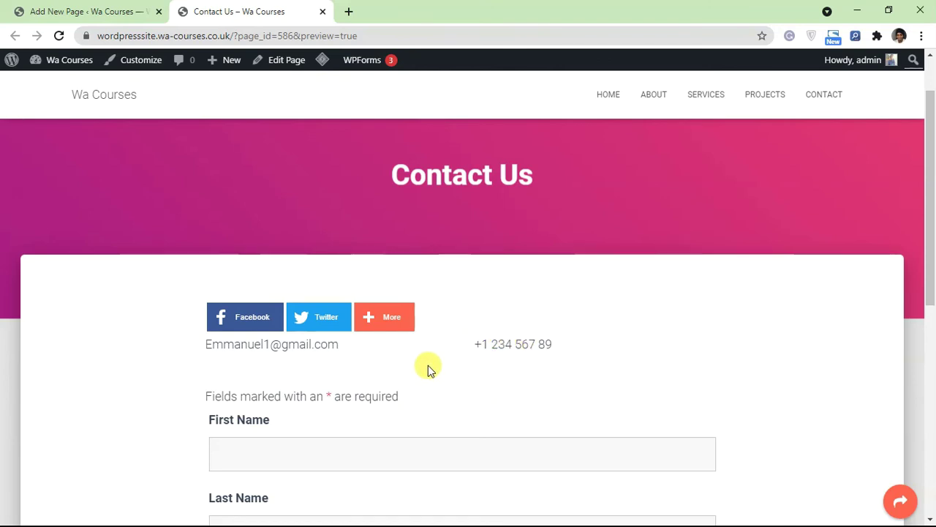
scroll(393, 389, "down", 6)
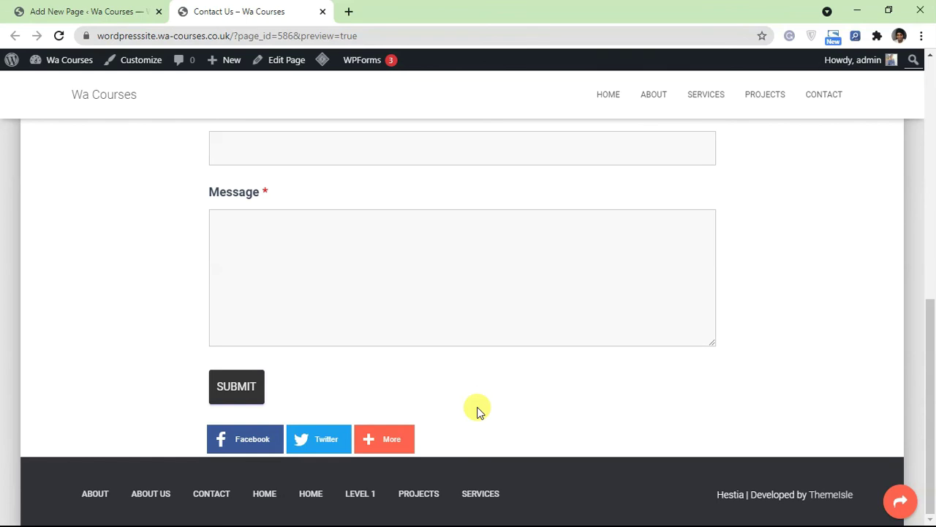
scroll(441, 376, "up", 7)
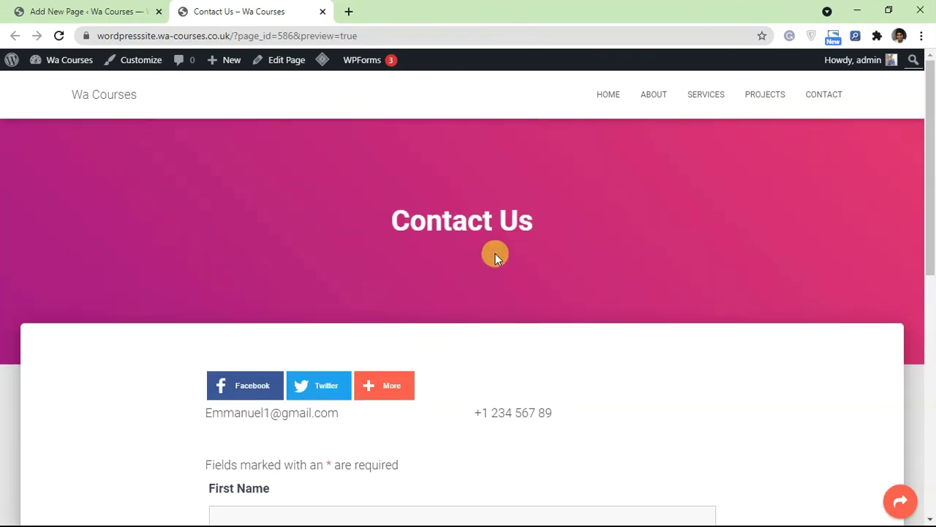
scroll(487, 263, "down", 3)
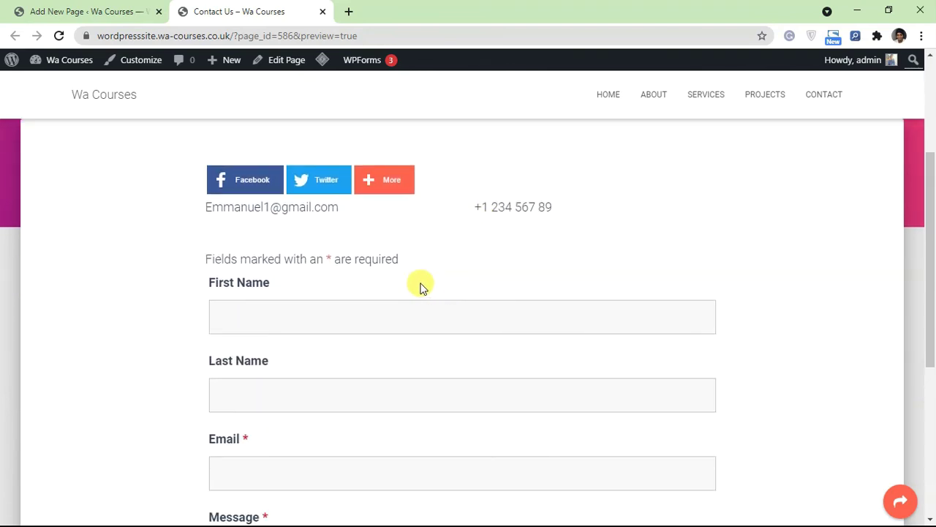
scroll(220, 311, "down", 1)
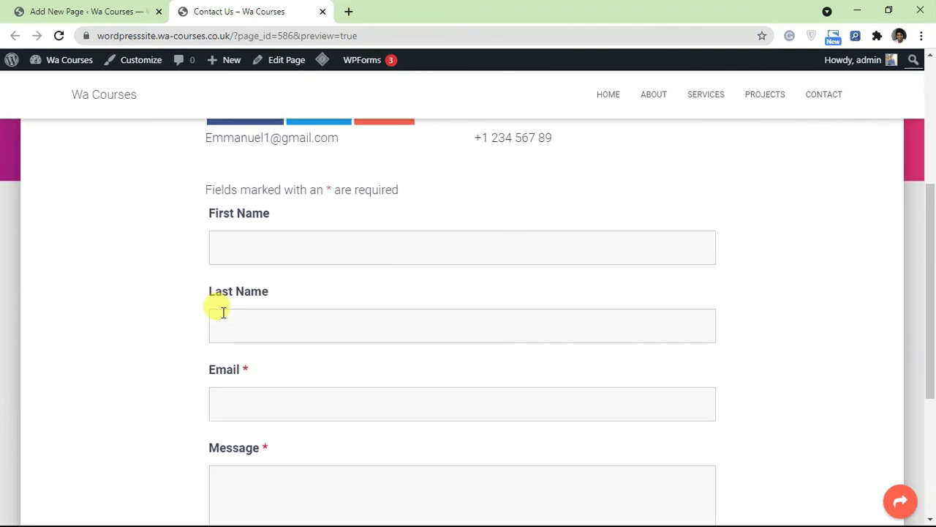
scroll(223, 312, "down", 2)
scroll(240, 380, "up", 1)
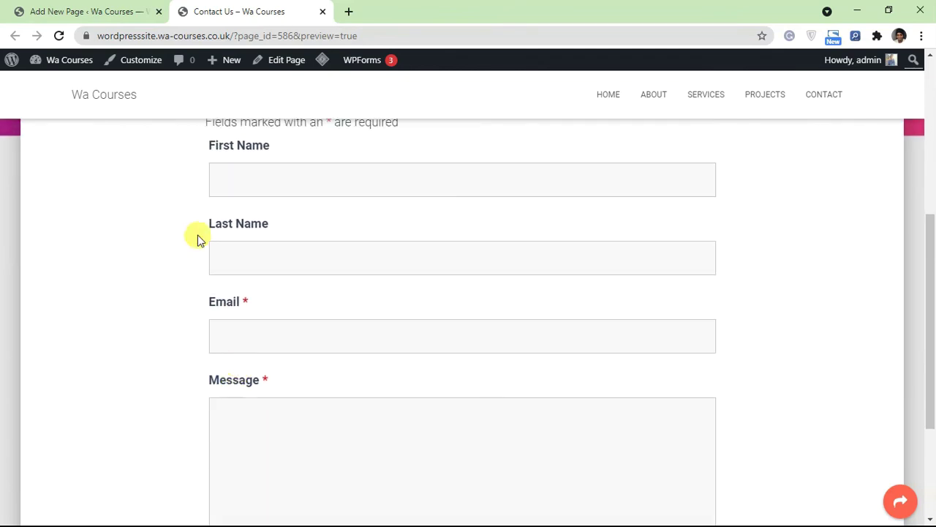
left_click(125, 8)
left_click(35, 76)
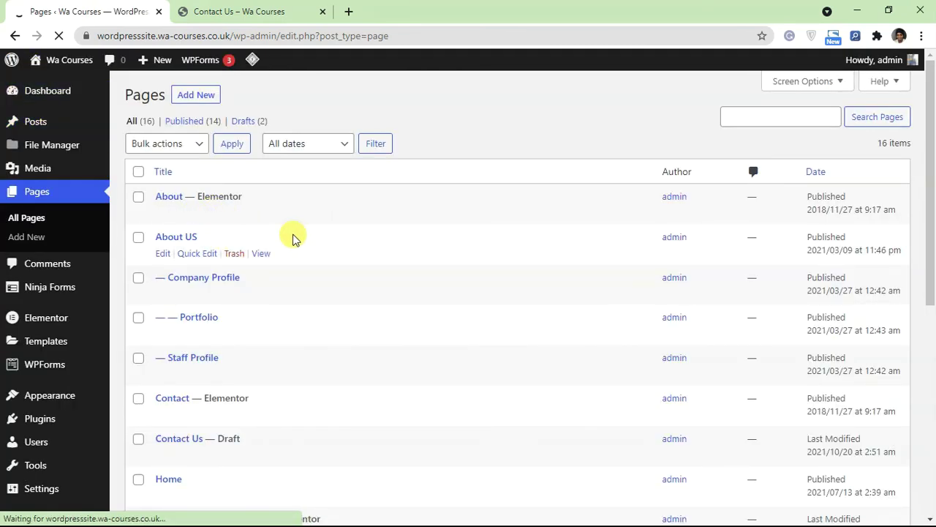
Step: Return to the 'Contact Us – Wa Courses' preview and scroll up to the email and phone row
left_click(292, 14)
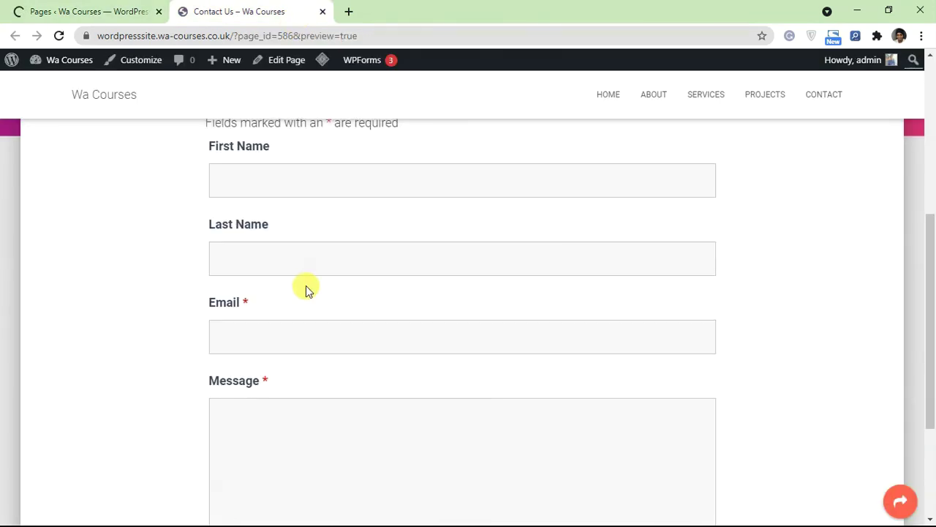
scroll(300, 285, "up", 2)
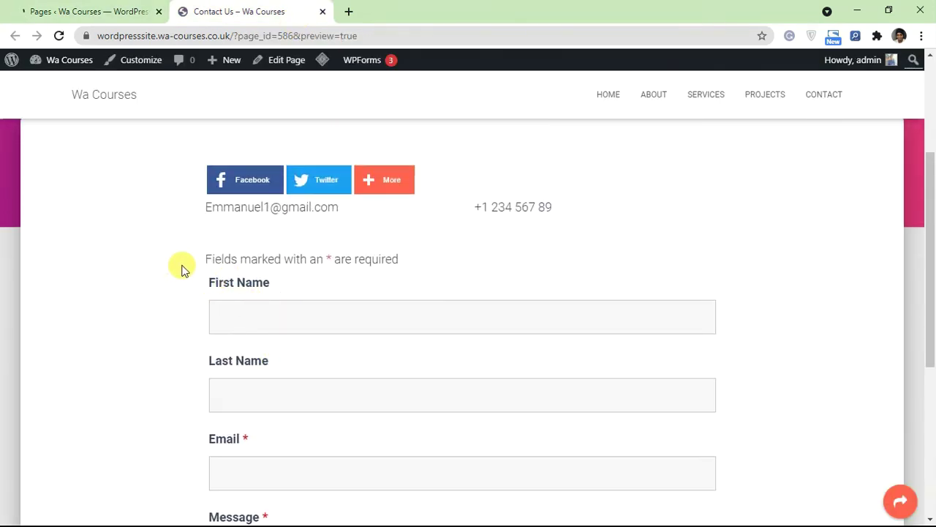